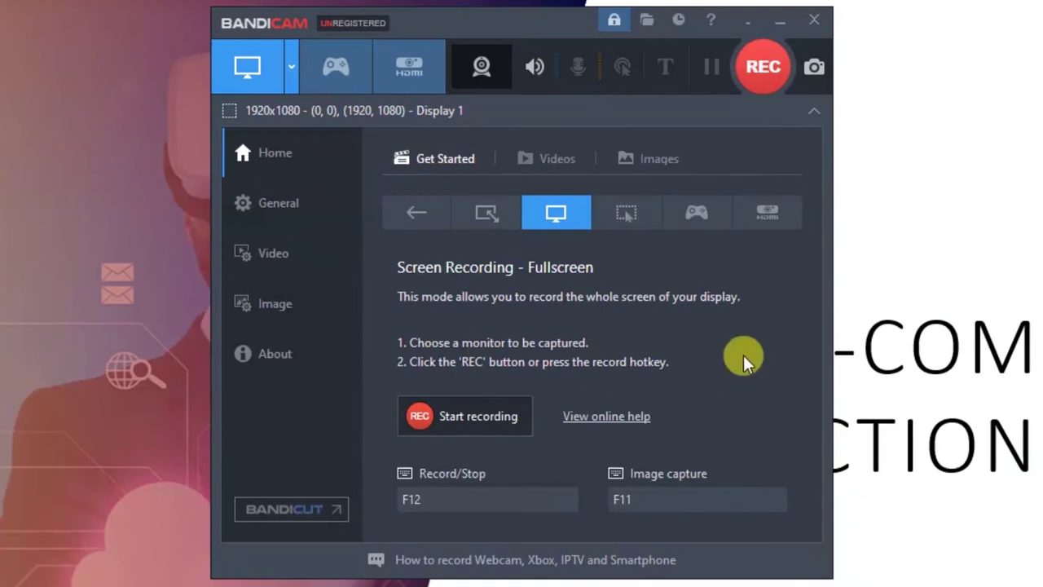
click(553, 159)
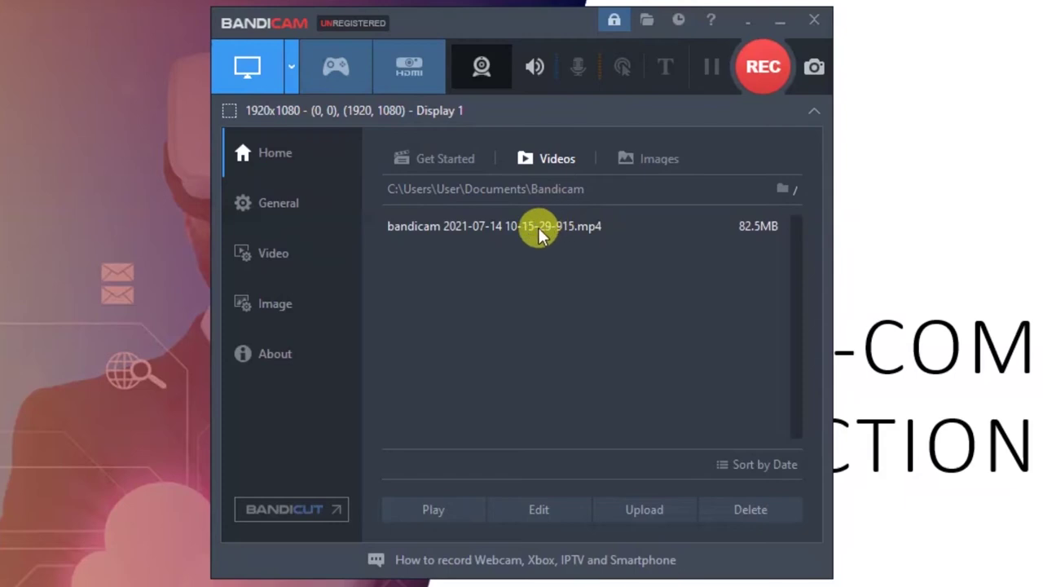
Step: Select the recorded mp4 and start uploading it to YouTube
click(462, 220)
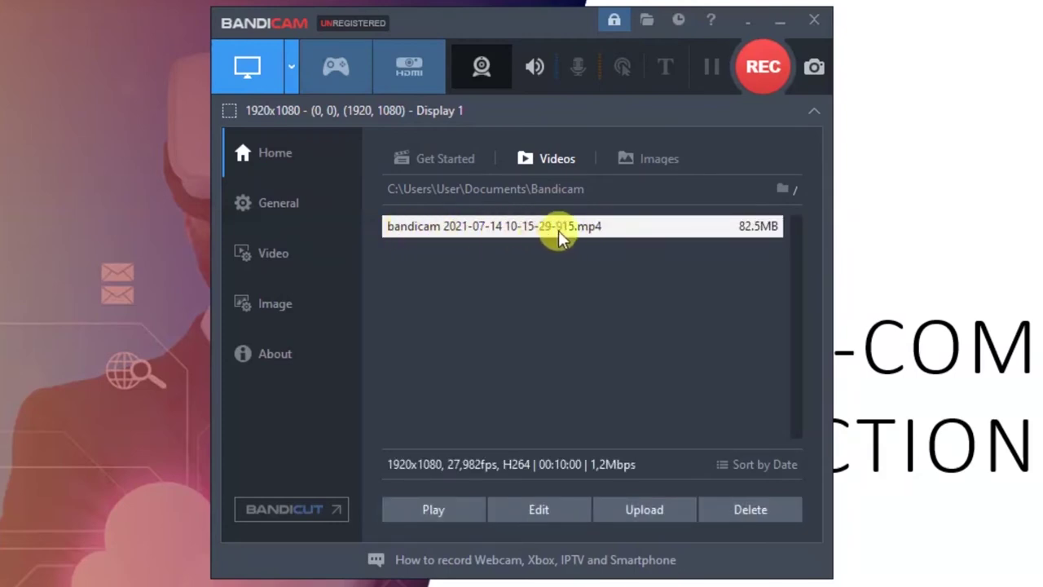
click(648, 515)
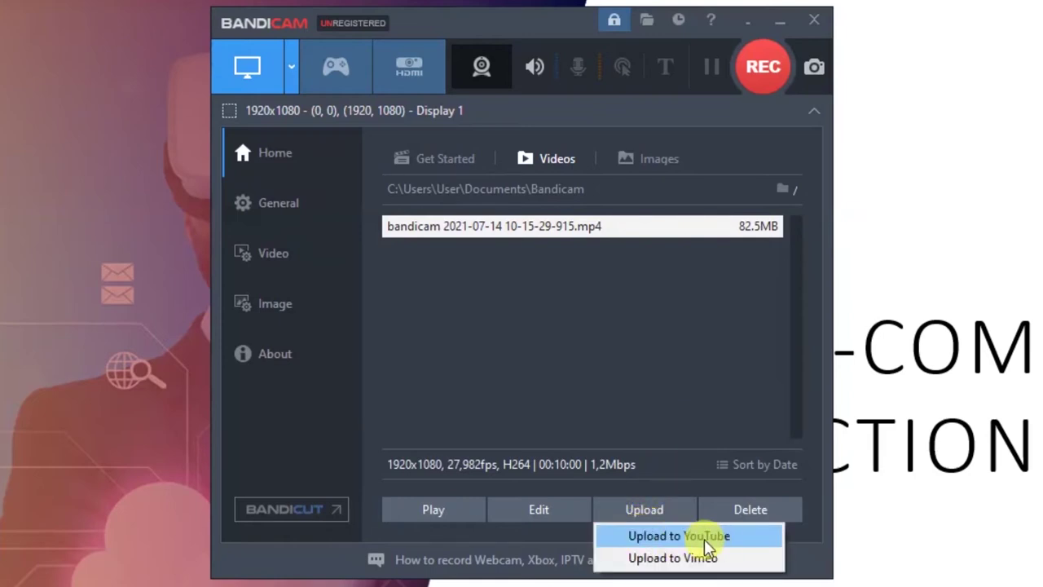
click(664, 536)
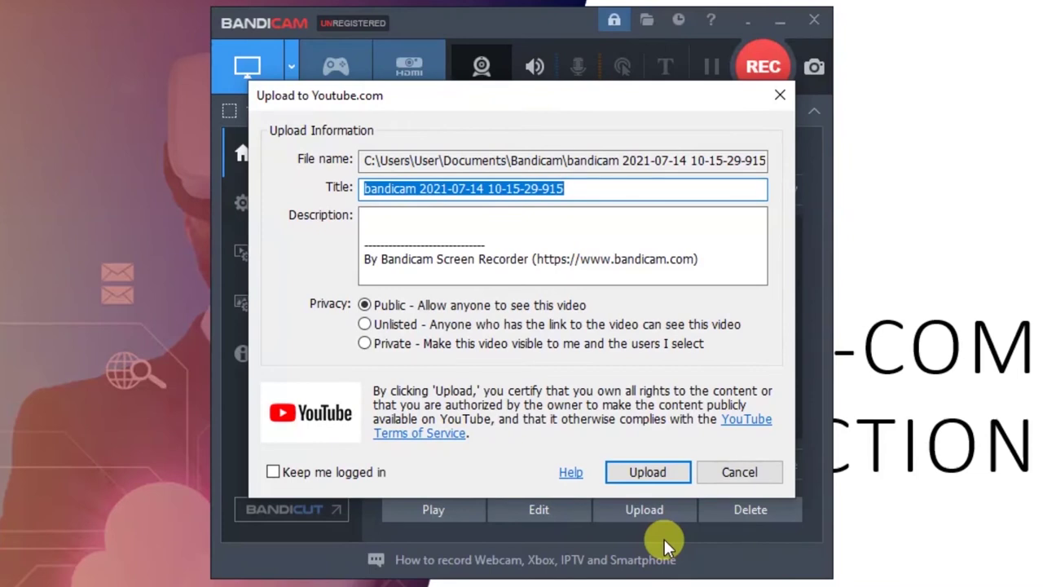
Step: Title the video 'Interaksi Manusia dan Komputer Pertemuan 1 |' plus the lecturer's name, then upload
text(Materi Interrak)
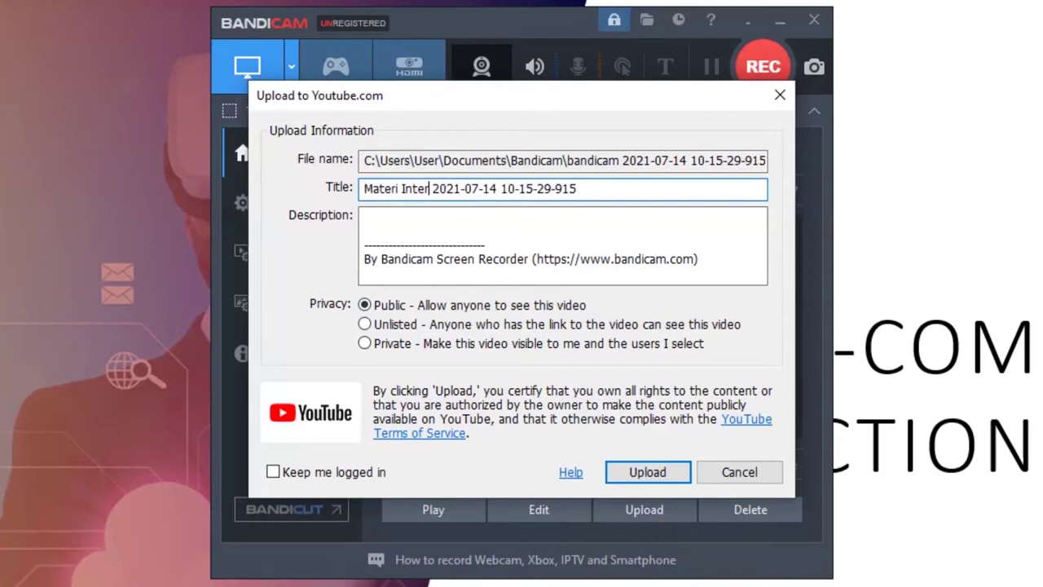
key(BackSpace)
key(BackSpace)
key(BackSpace)
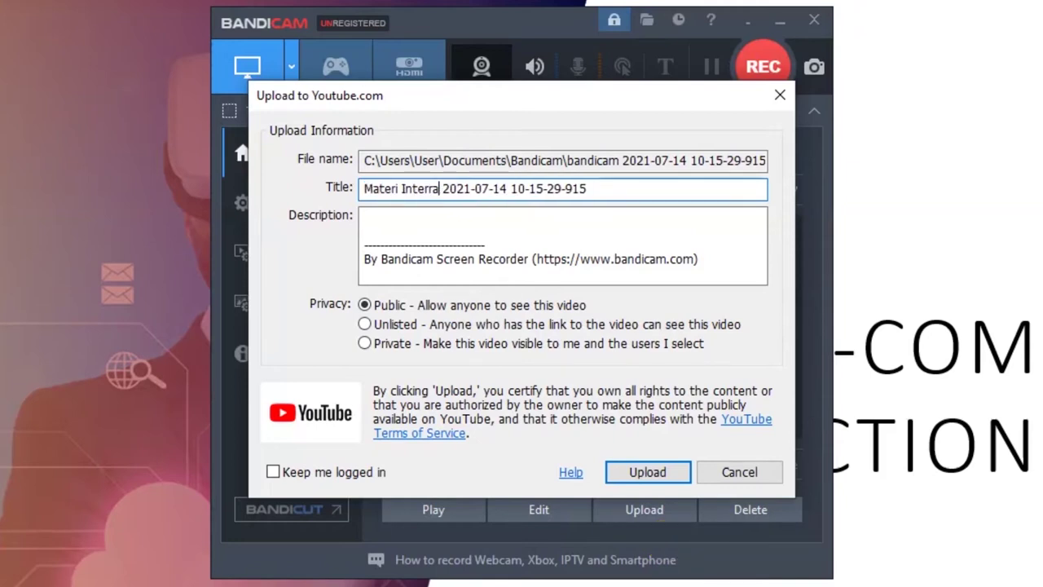
text(aksi Man)
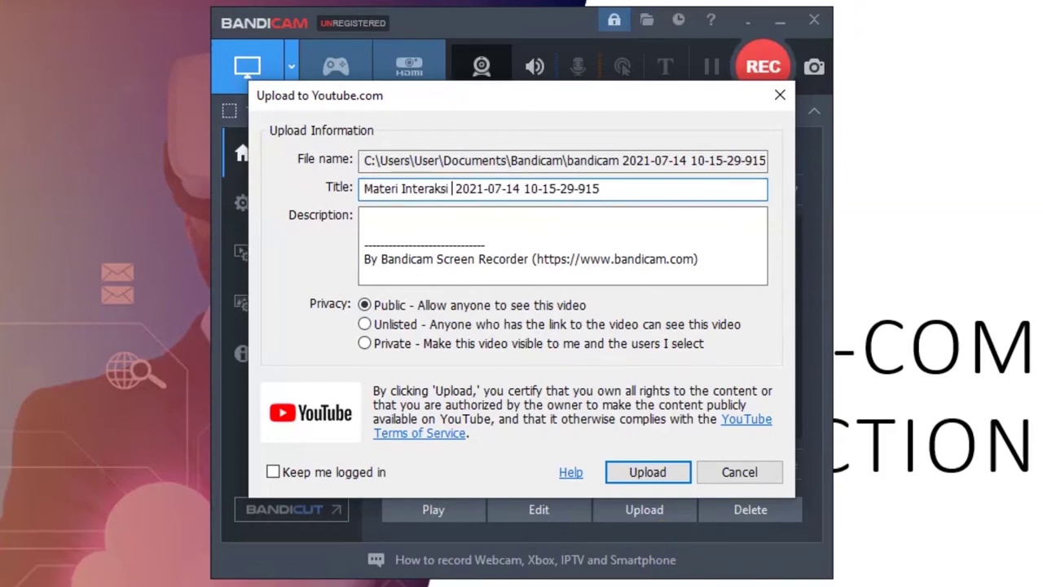
text(usia dan Komputer )
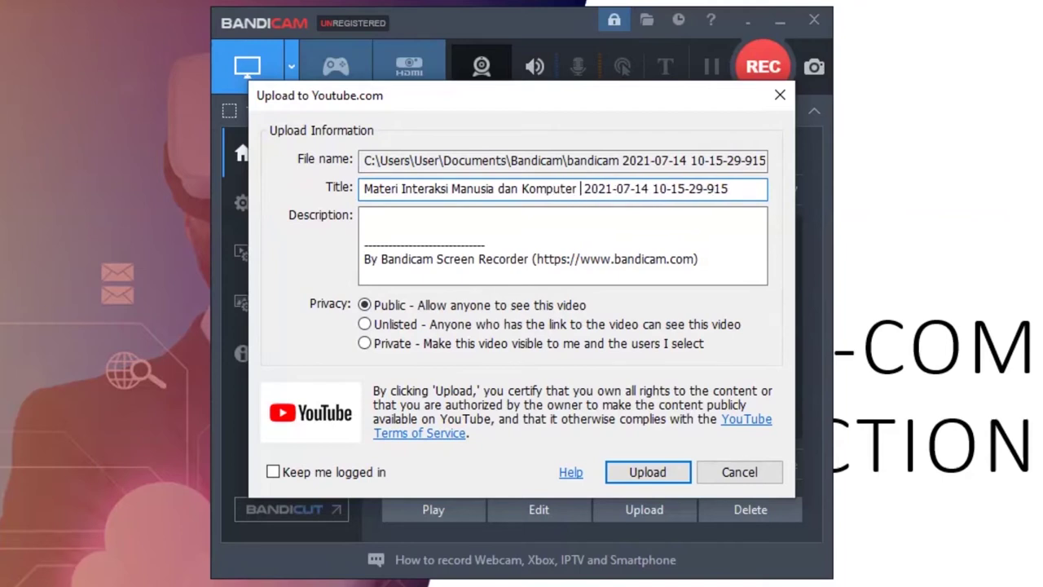
text(Pertem)
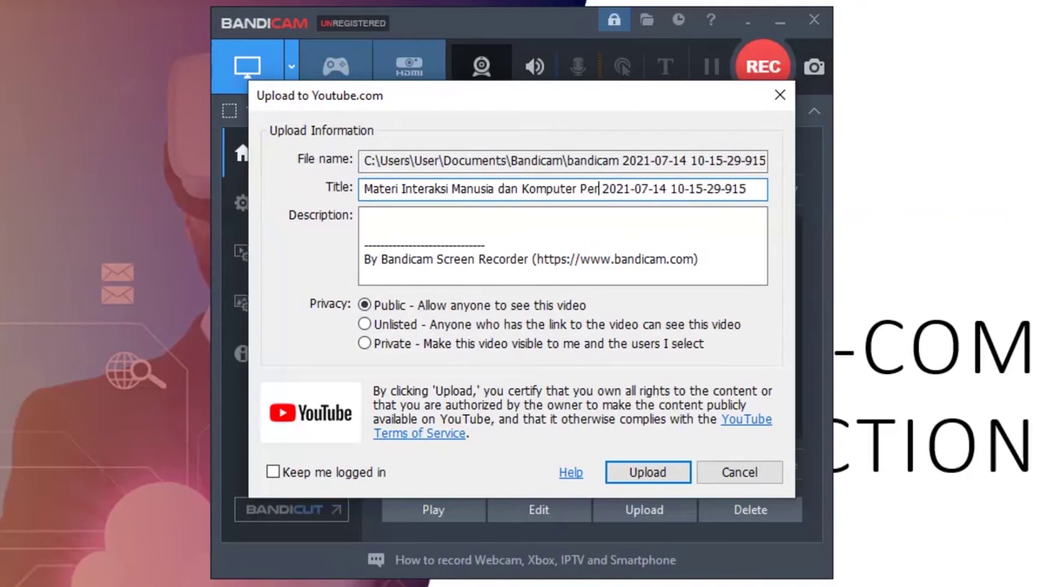
text(uan )
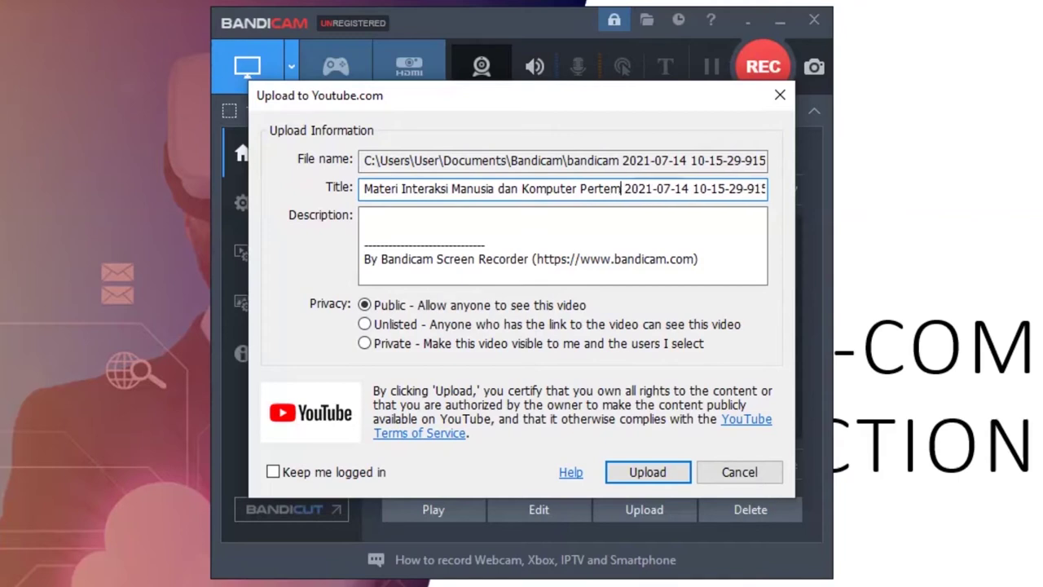
text(1)
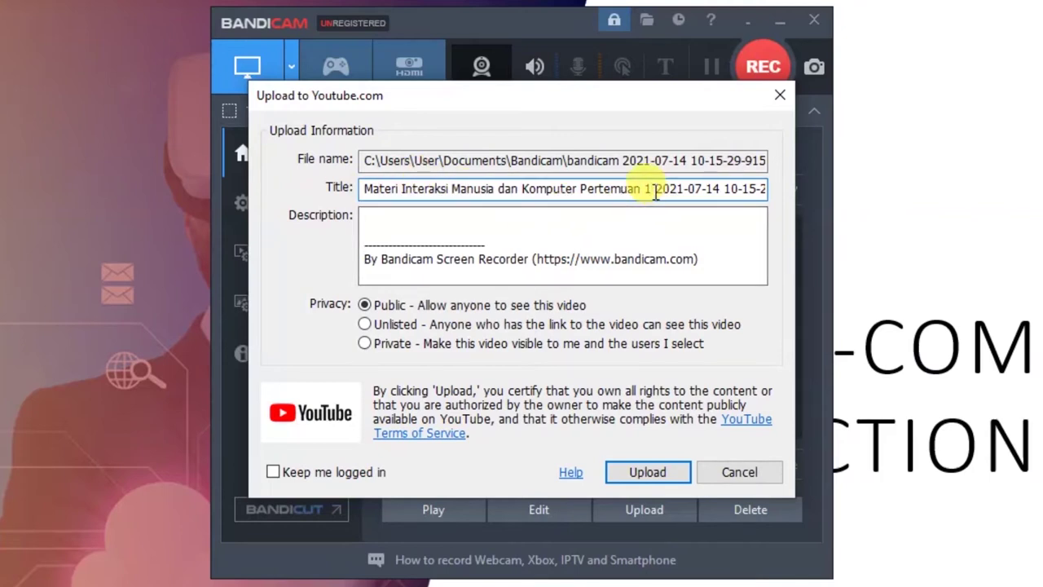
drag(646, 189, 861, 186)
key(BackSpace)
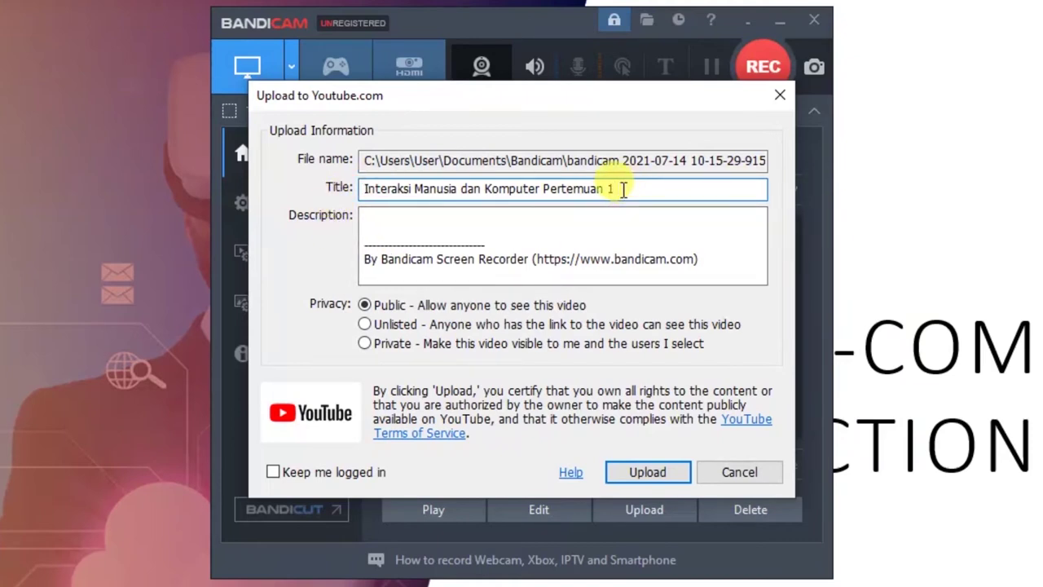
text(| )
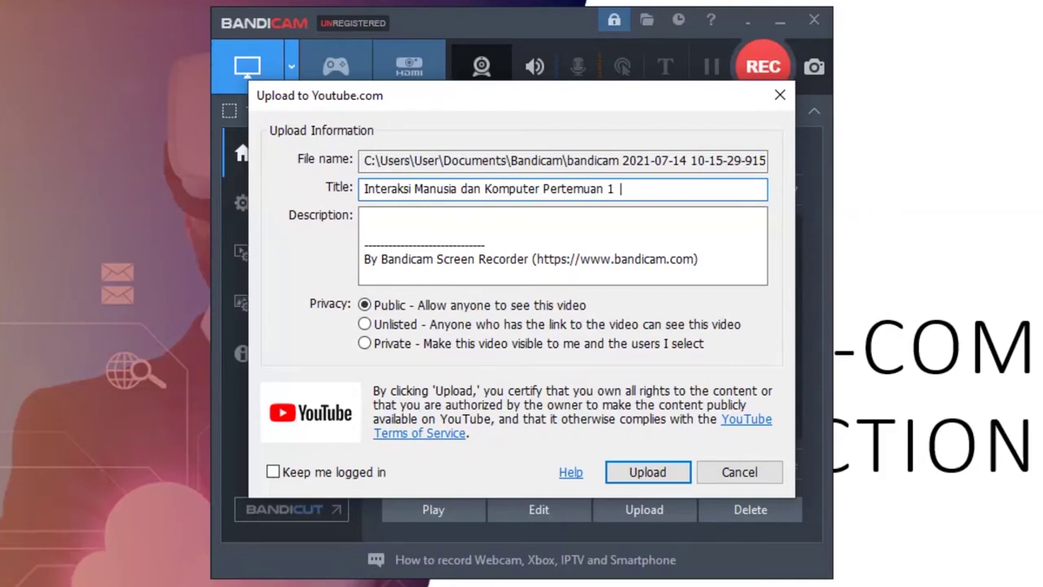
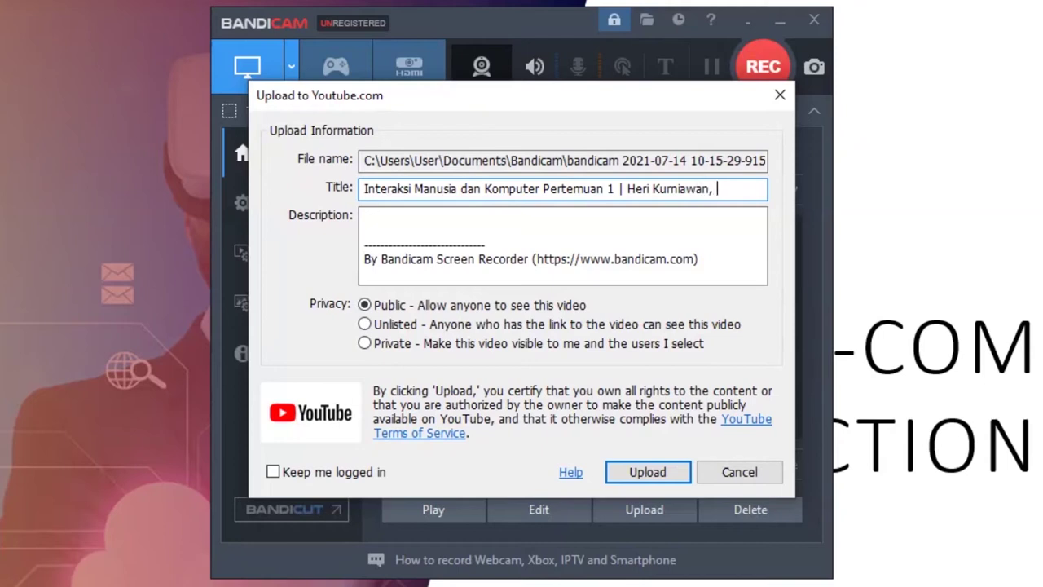
text(S.Kom., M.Kom)
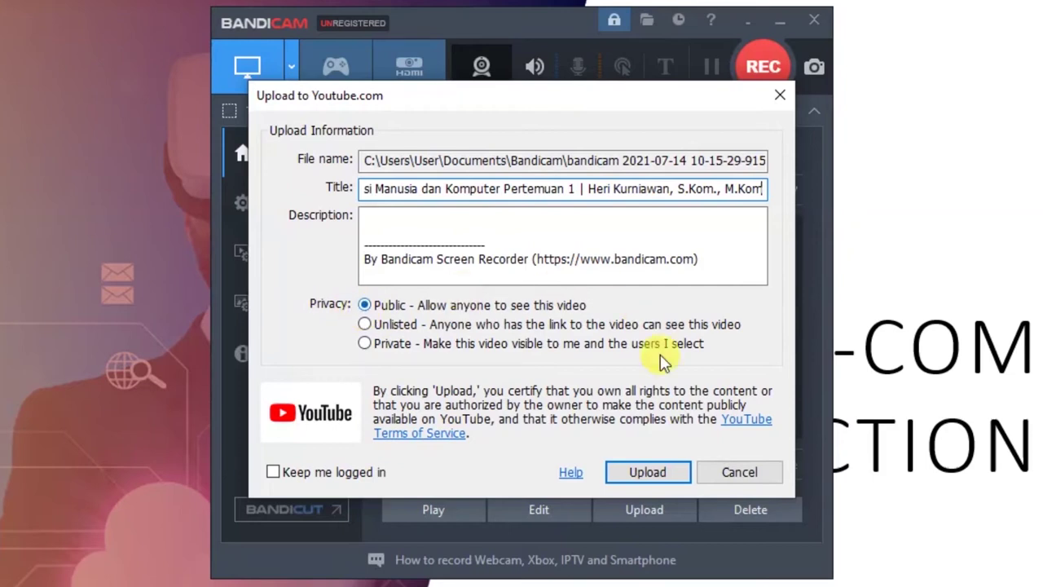
click(648, 473)
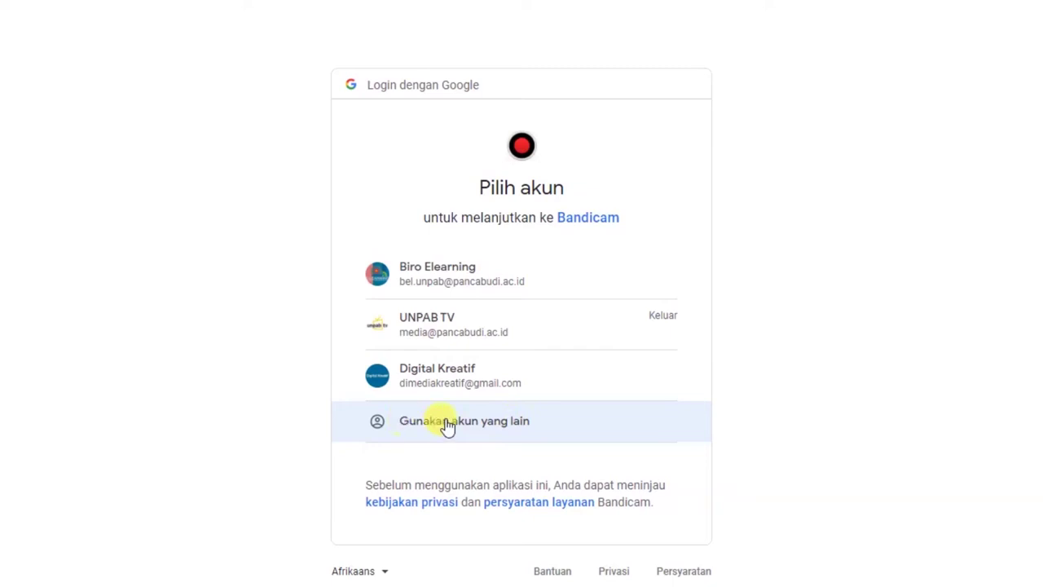
Step: Choose a different Google account and enter the campus account's e-mail address
click(505, 428)
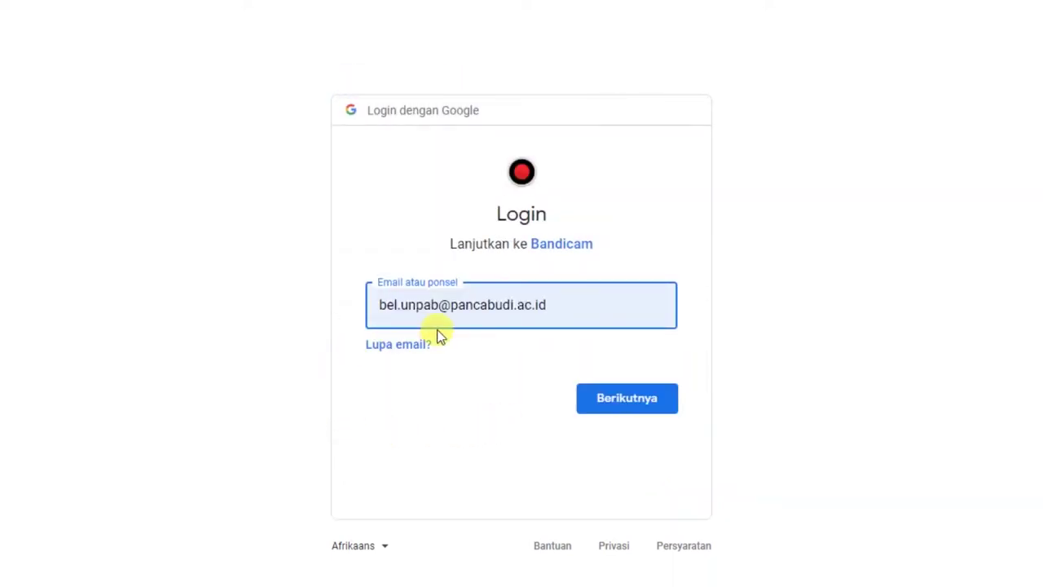
drag(540, 302, 328, 305)
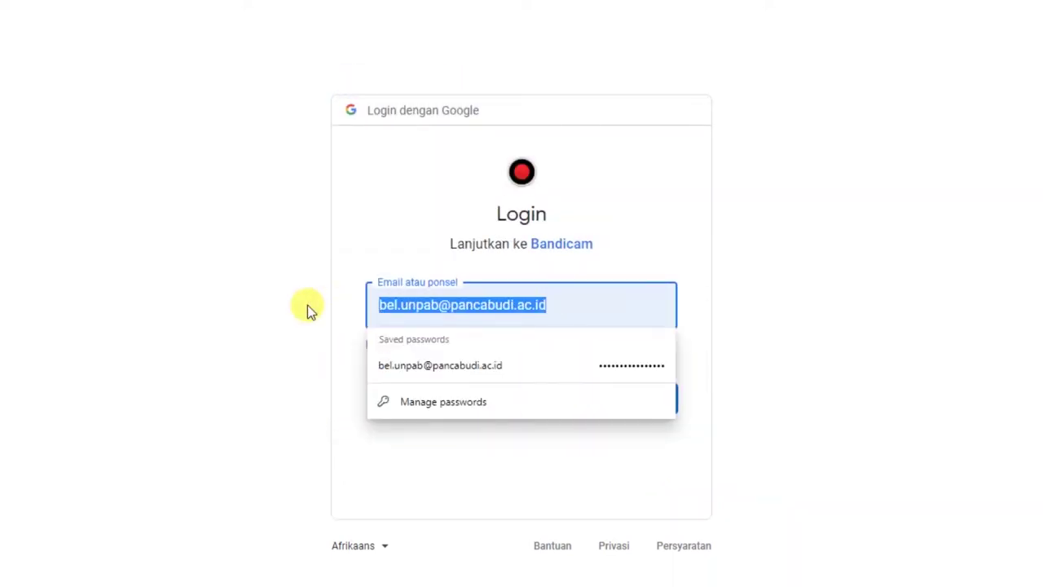
key(BackSpace)
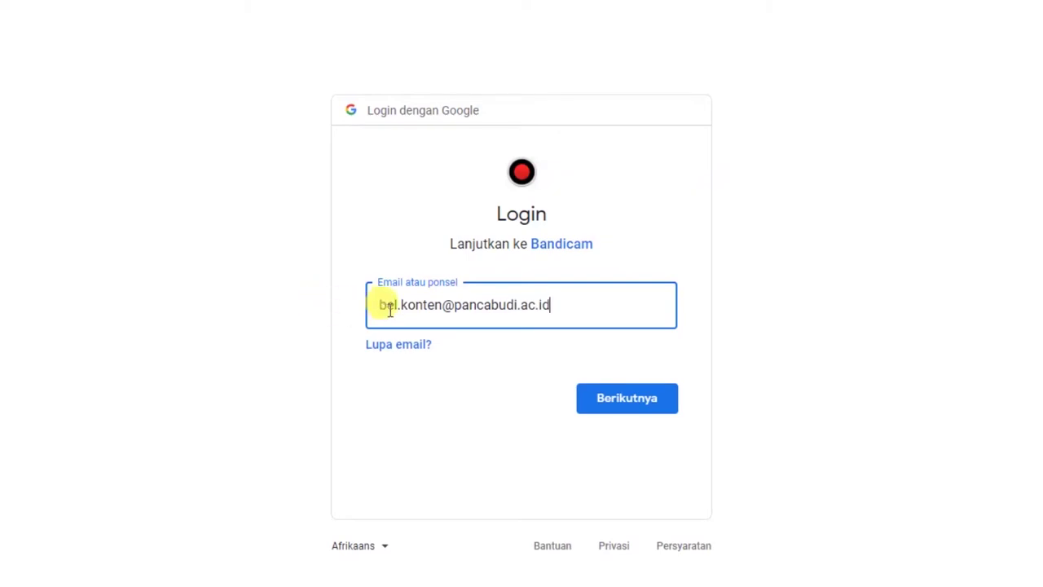
click(609, 408)
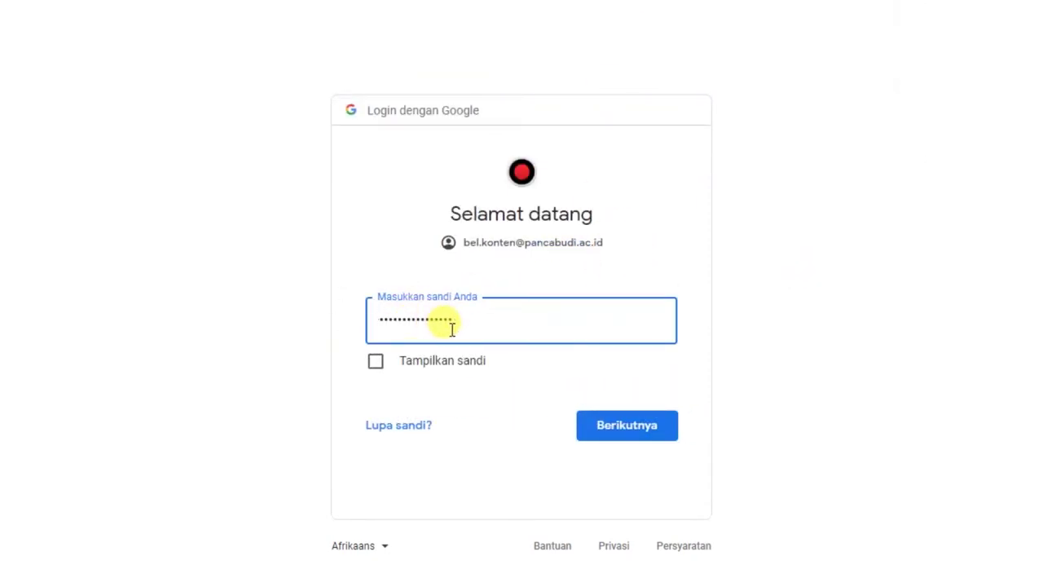
Step: Enter the account password and allow Bandicam to manage the YouTube videos
double_click(426, 323)
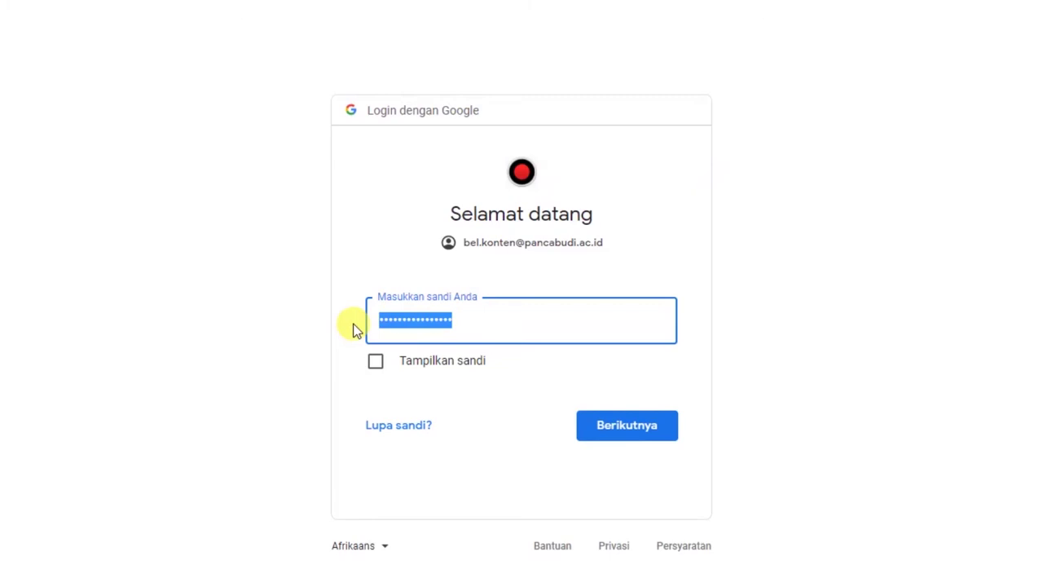
text(*********)
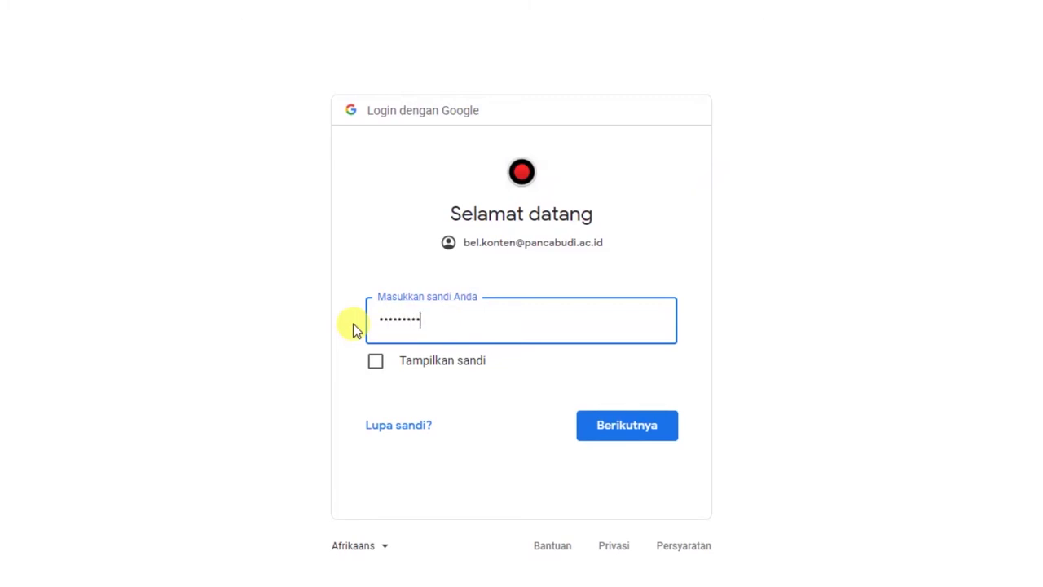
text(****)
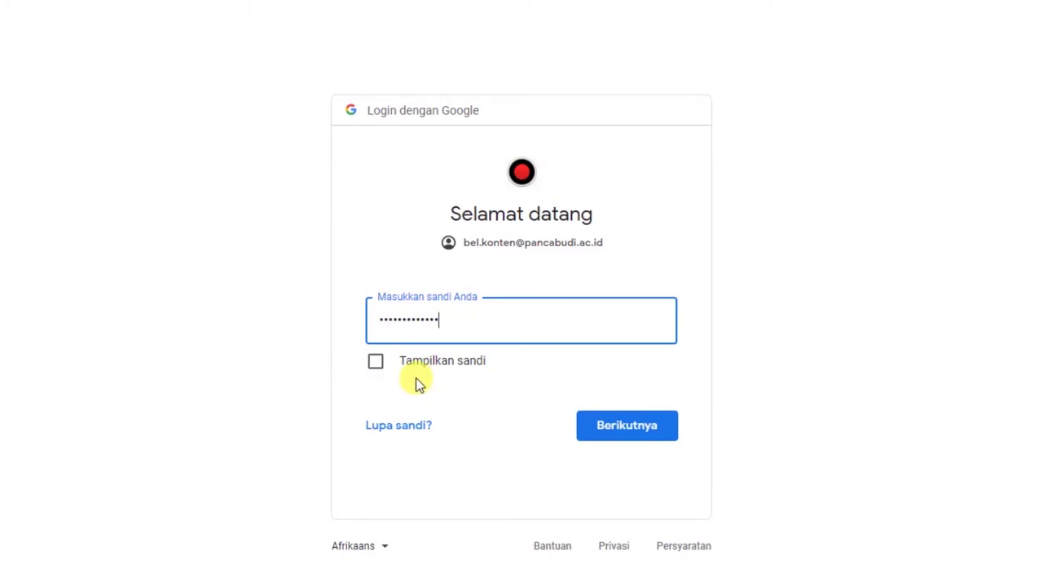
click(620, 428)
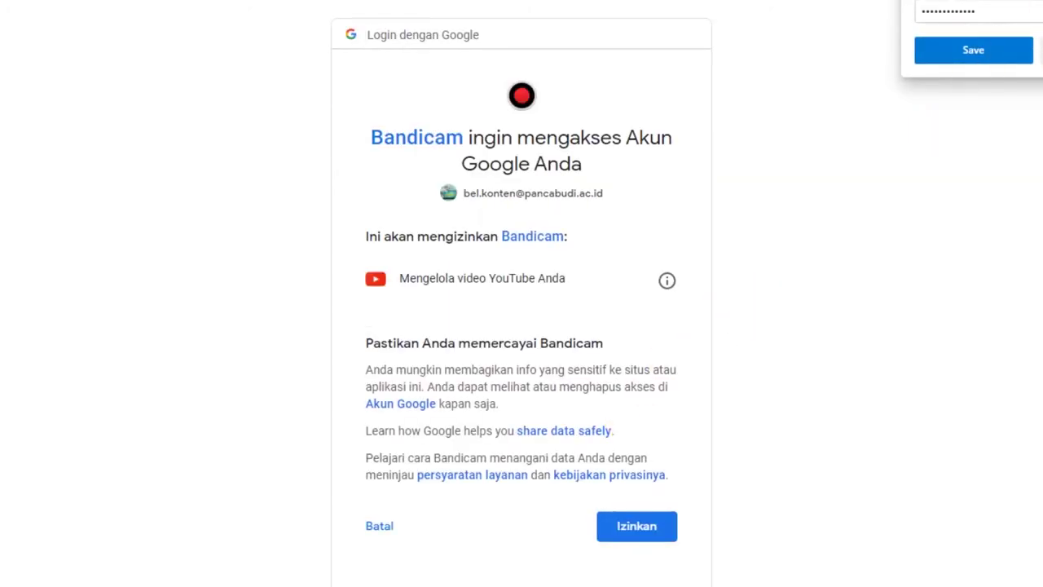
click(640, 530)
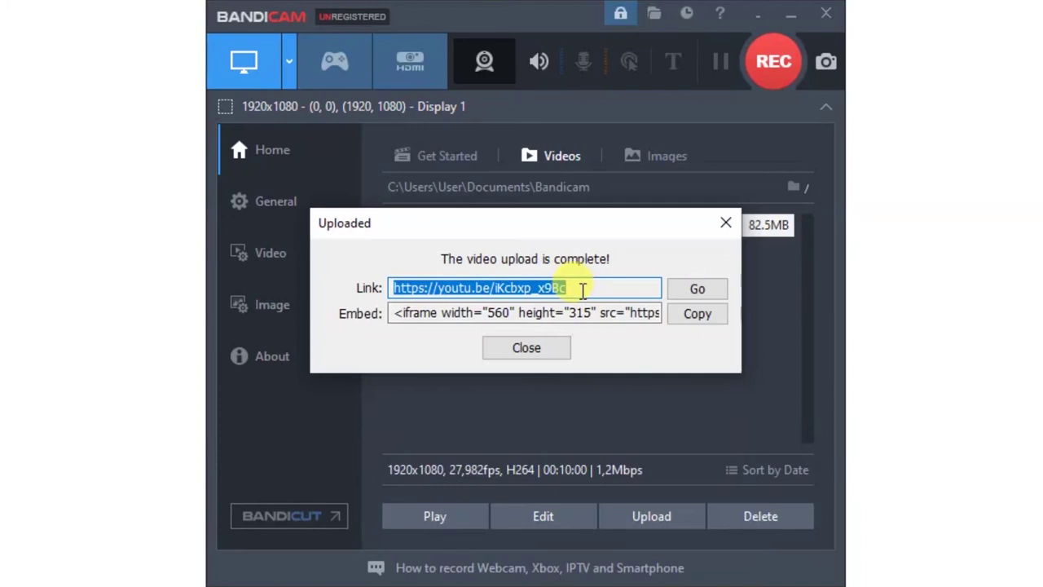
click(583, 291)
drag(584, 291, 409, 287)
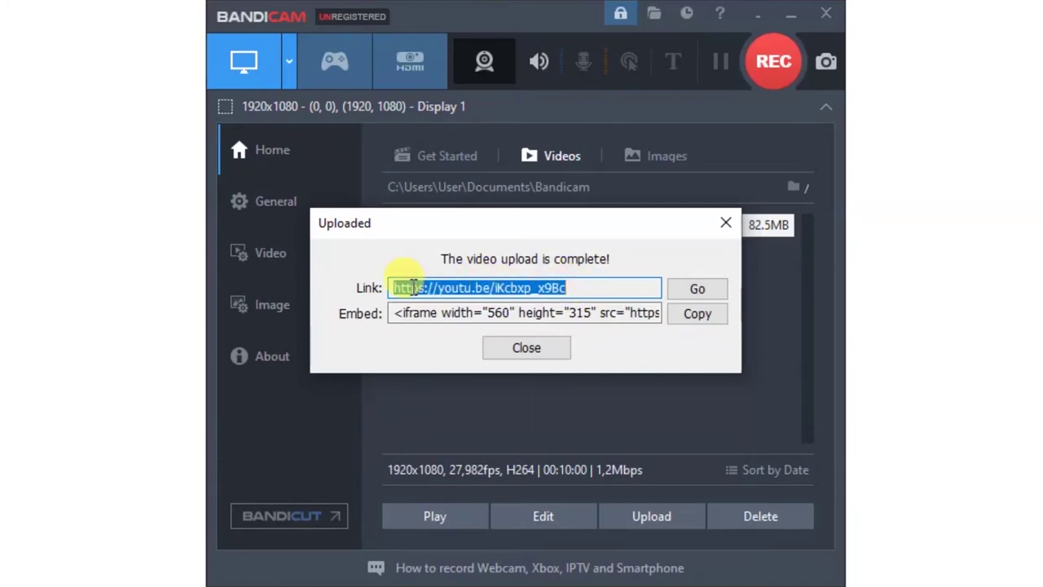
right_click(516, 289)
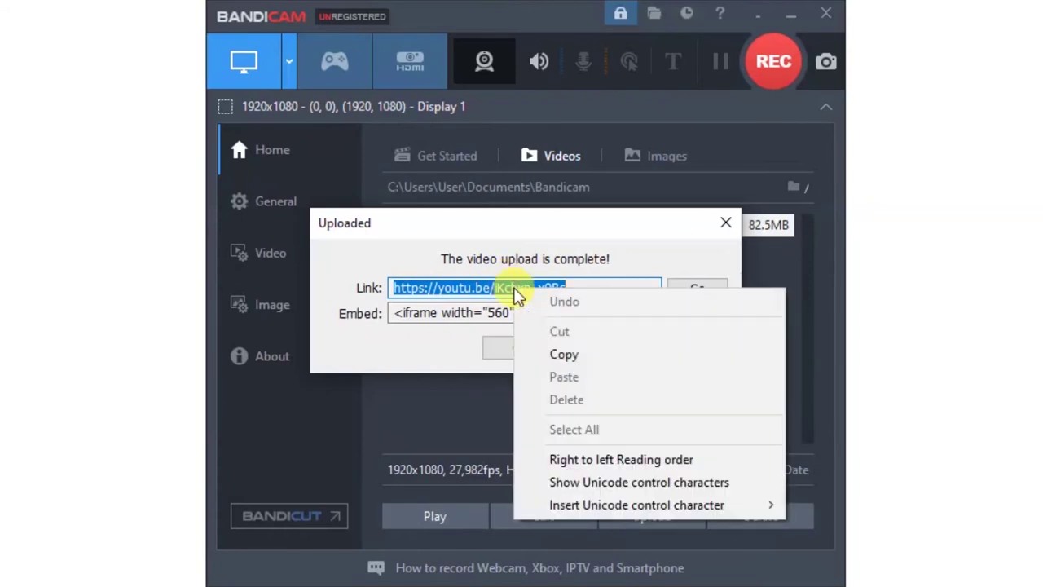
click(565, 353)
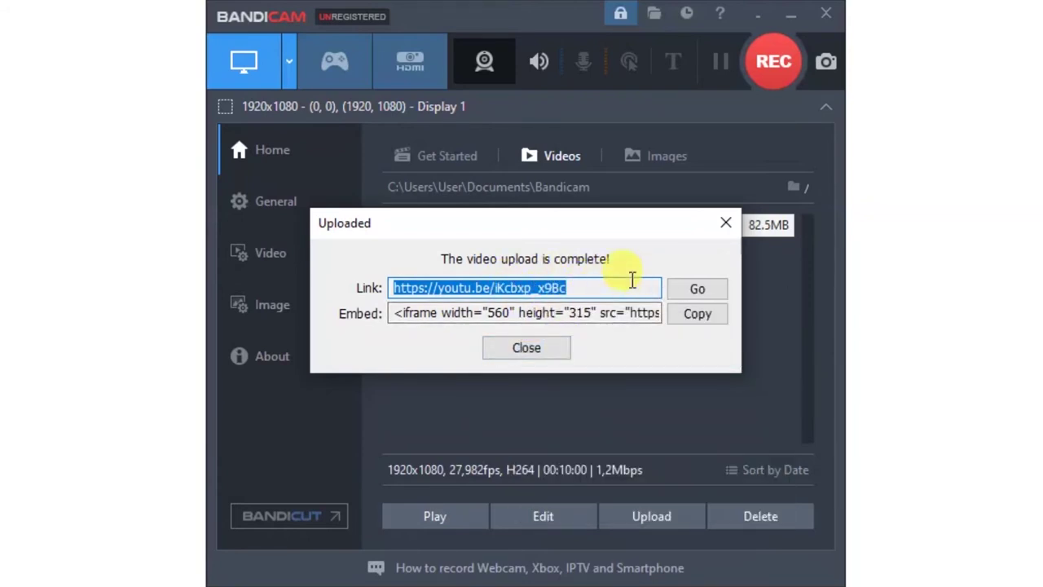
click(699, 293)
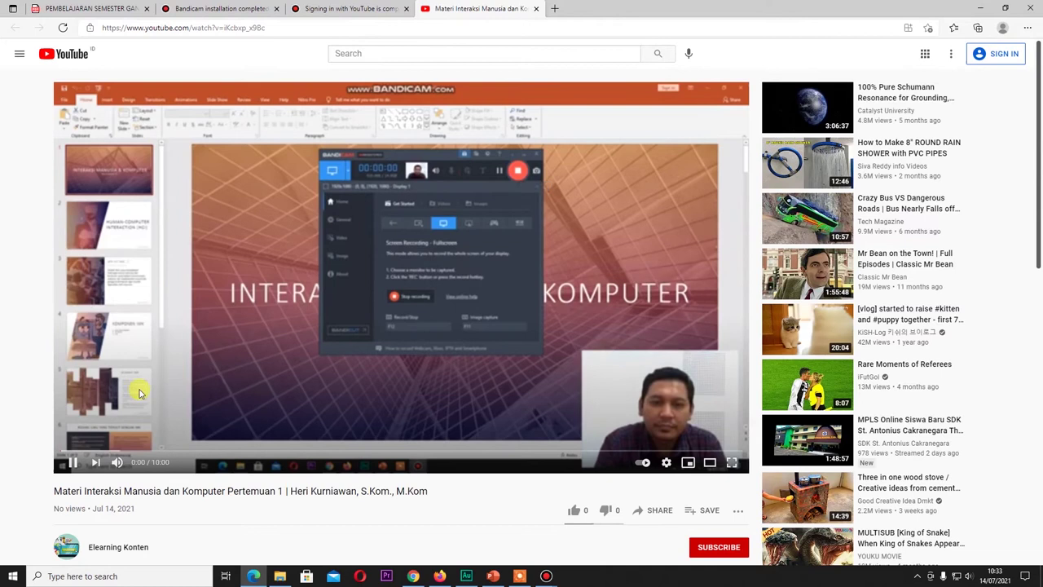
Step: Pause the published video on YouTube and return to Bandicam's upload result window
click(72, 463)
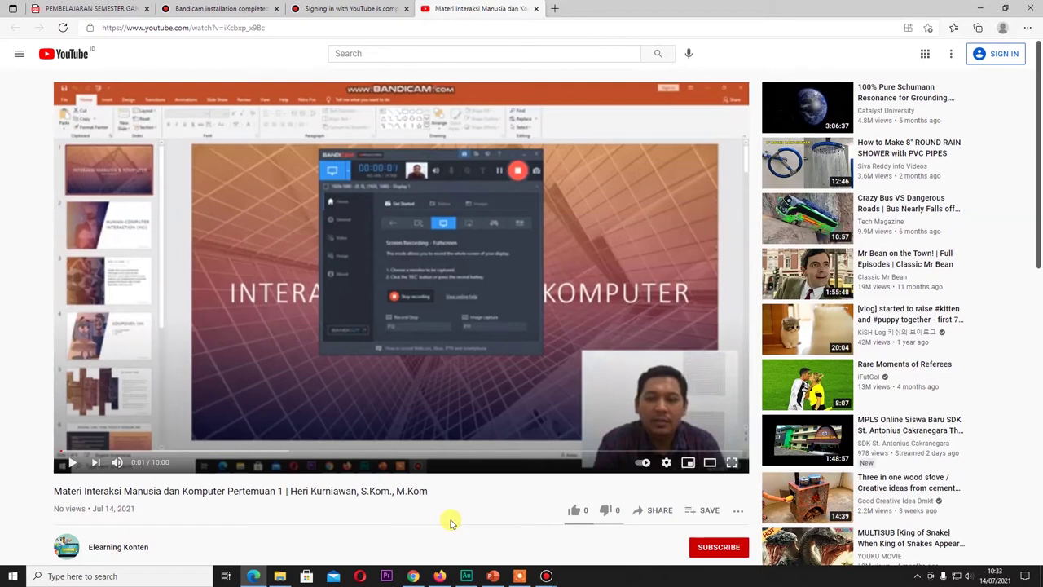
click(373, 9)
mouse_move(546, 575)
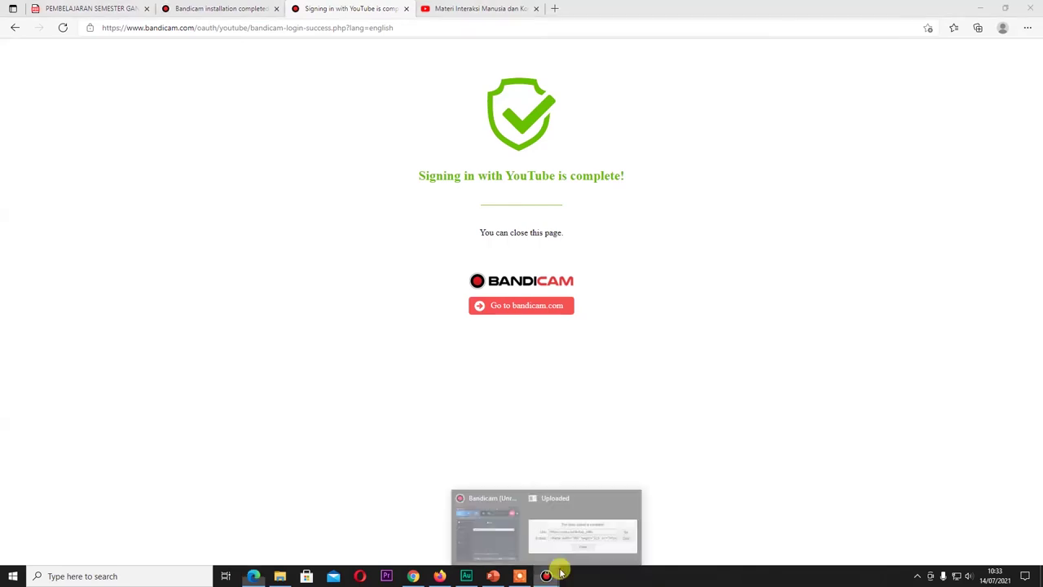
click(566, 533)
Step: Copy the YouTube link again and continue typing the new Moodle section's name
click(600, 250)
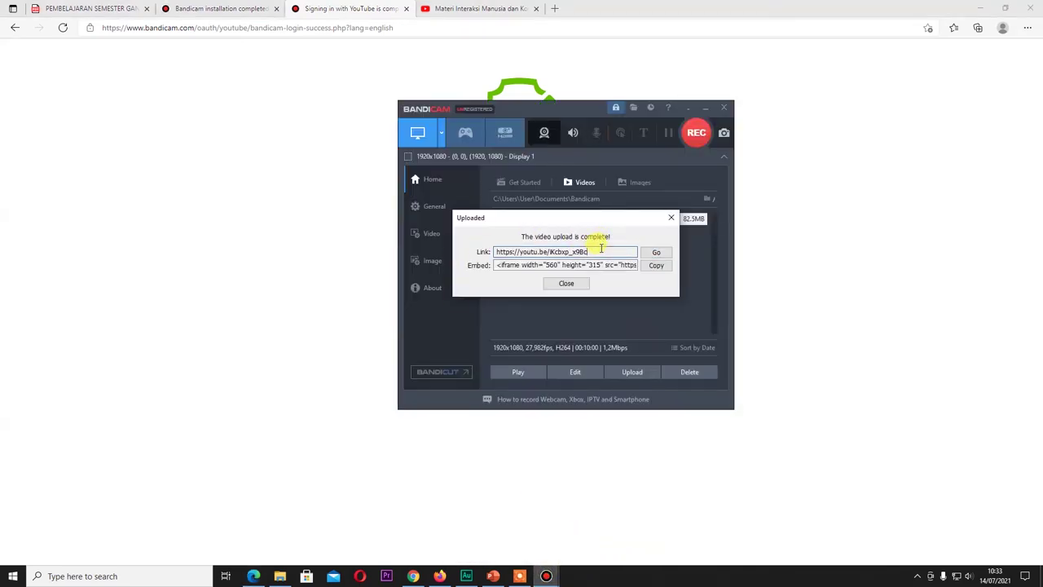
drag(579, 251, 503, 251)
right_click(527, 251)
click(554, 284)
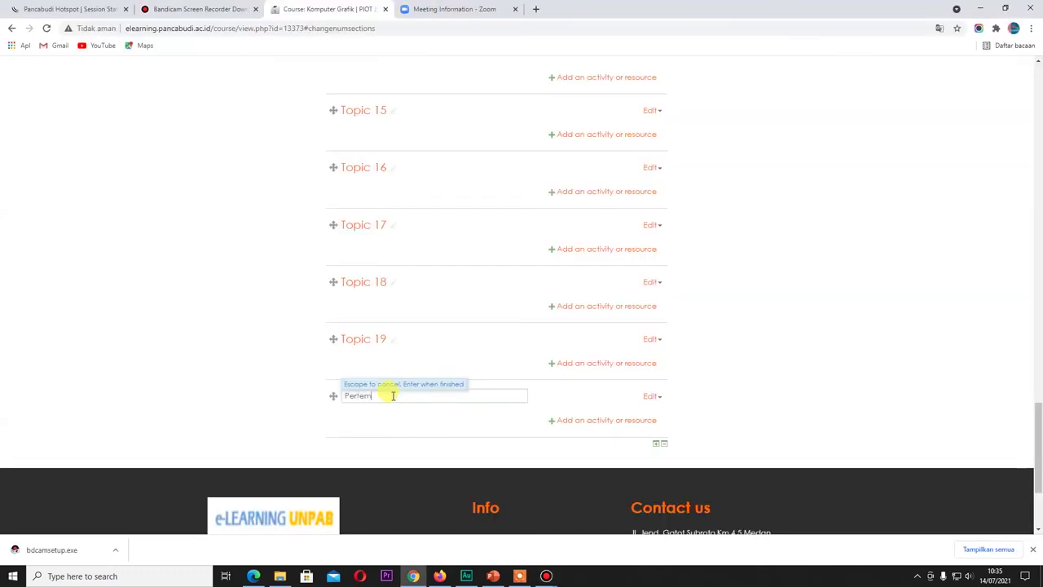
text(uan 1 )
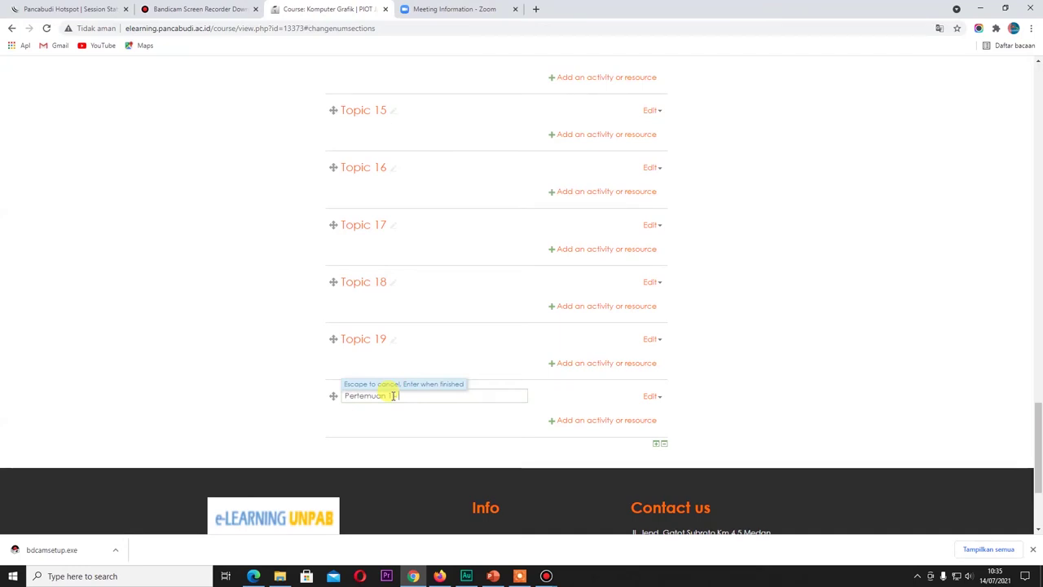
text(KO)
Step: Fix the typos and save the section name 'Pertemuan 1 - Kontrak Kuliah'
key(BackSpace)
text(n)
key(BackSpace)
text(ontrak)
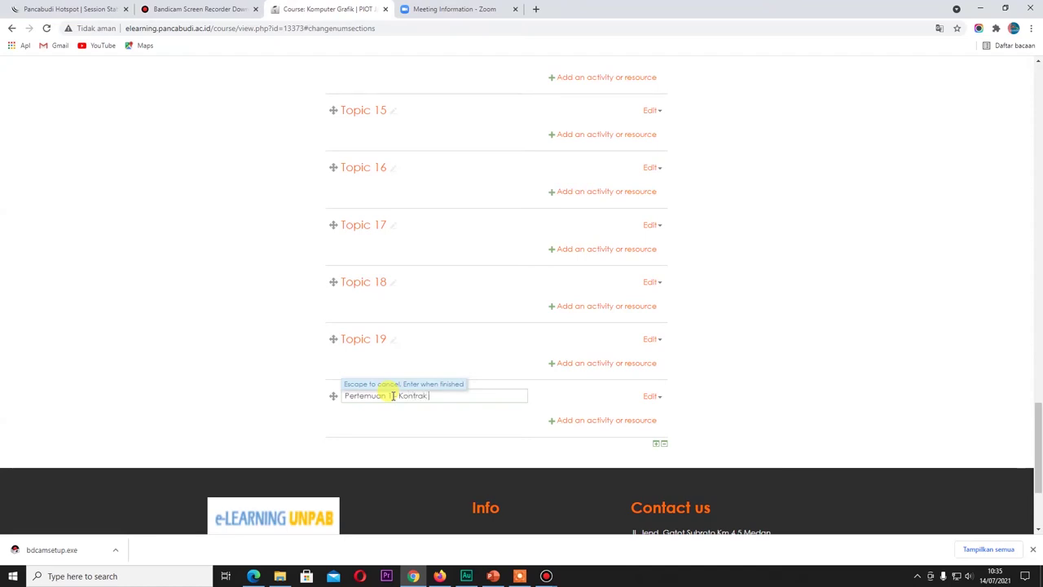
text( Kuliah)
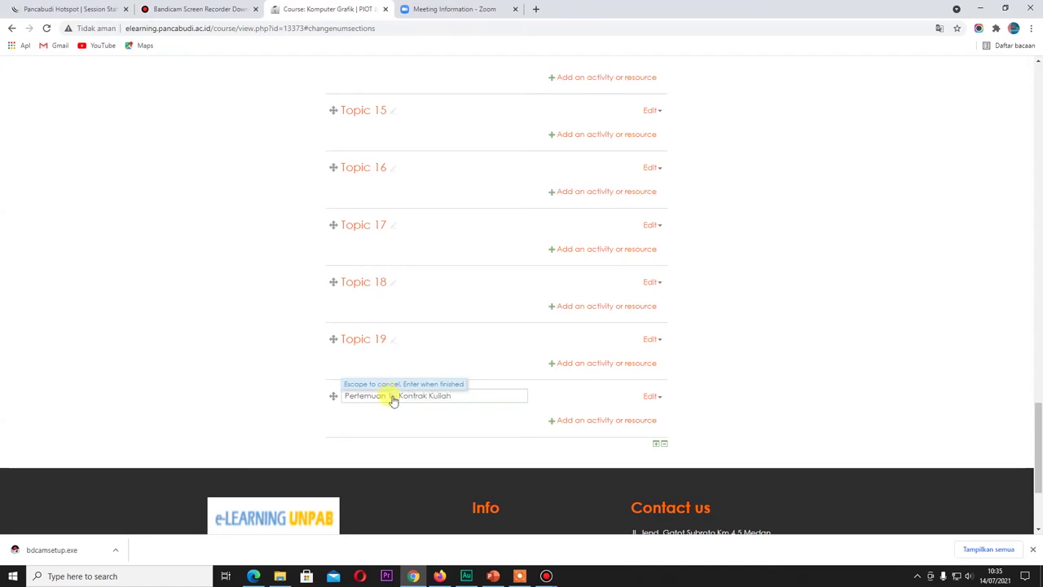
key(Return)
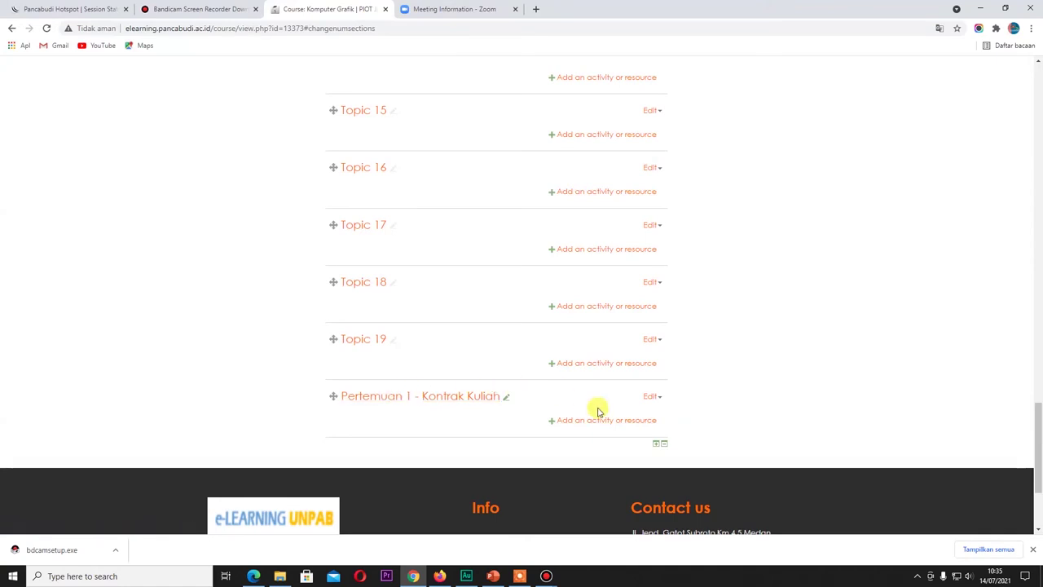
Step: Add a URL resource to the Pertemuan 1 section from the activity chooser
scroll(595, 412, down, 1)
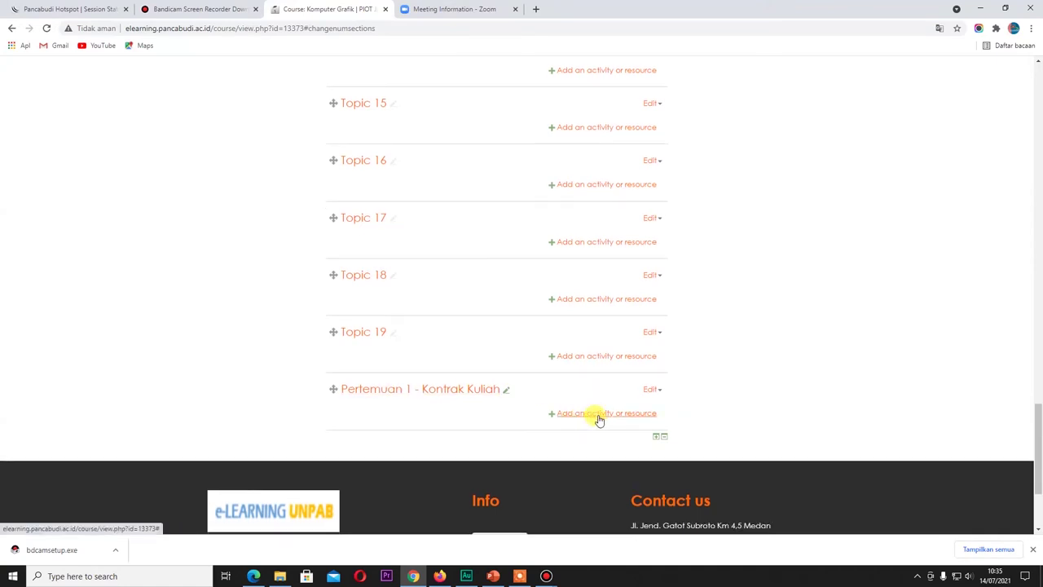
click(599, 414)
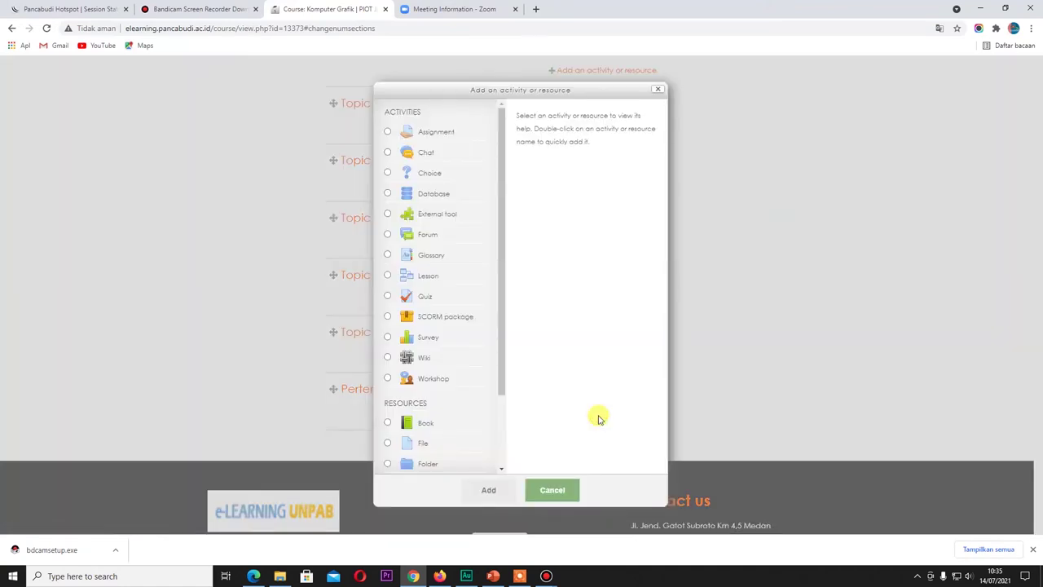
drag(502, 247, 494, 333)
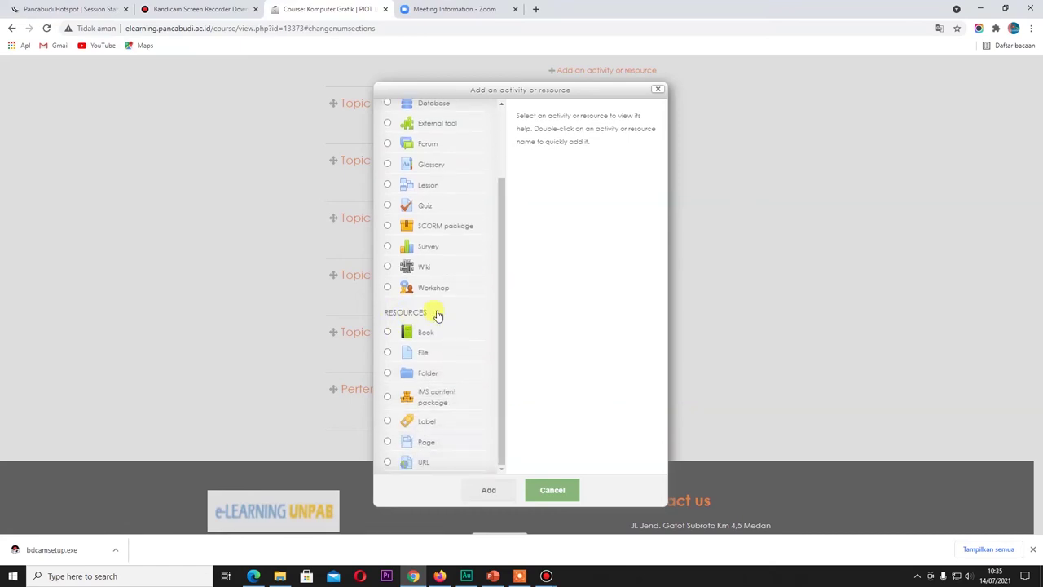
click(407, 465)
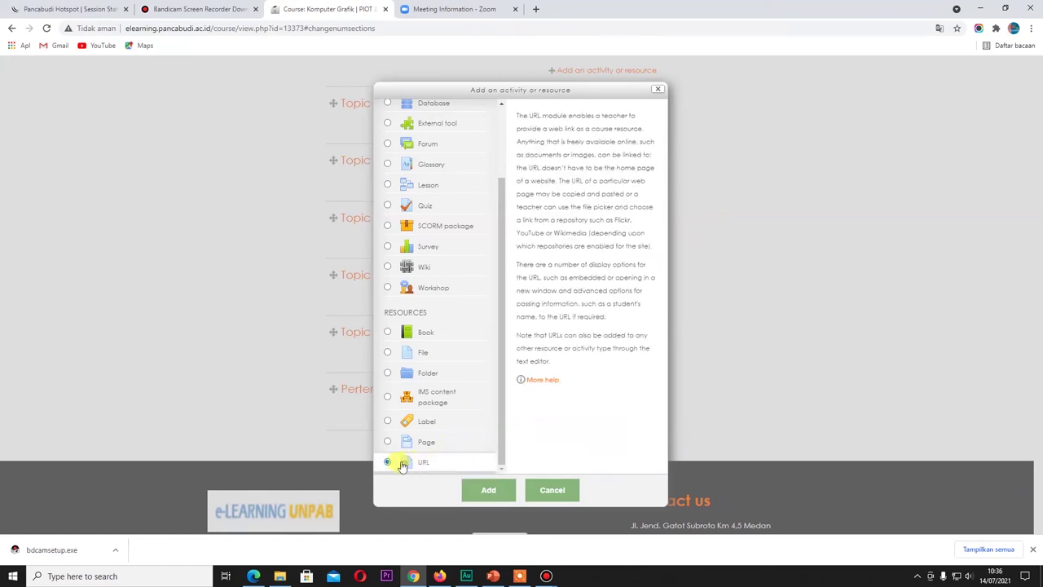
click(479, 494)
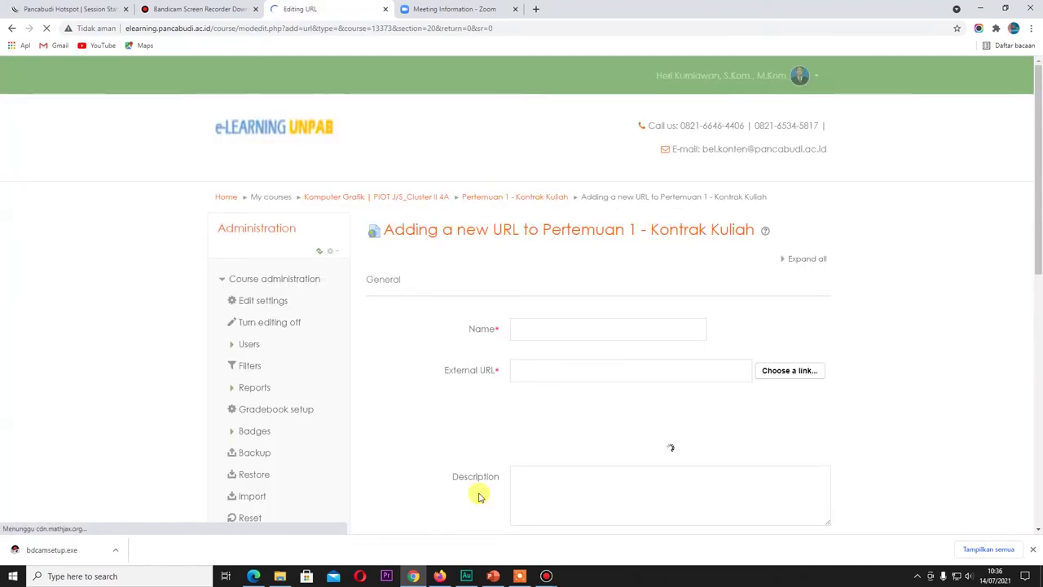
Step: Name the URL resource 'Materi Video pertemuan 1' and paste the YouTube link as External URL
click(542, 324)
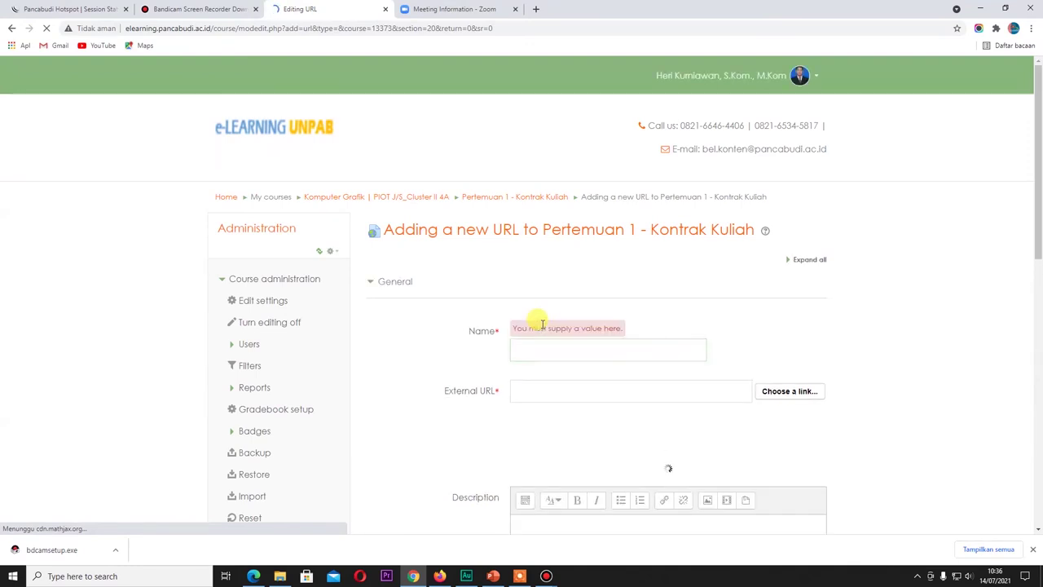
click(535, 351)
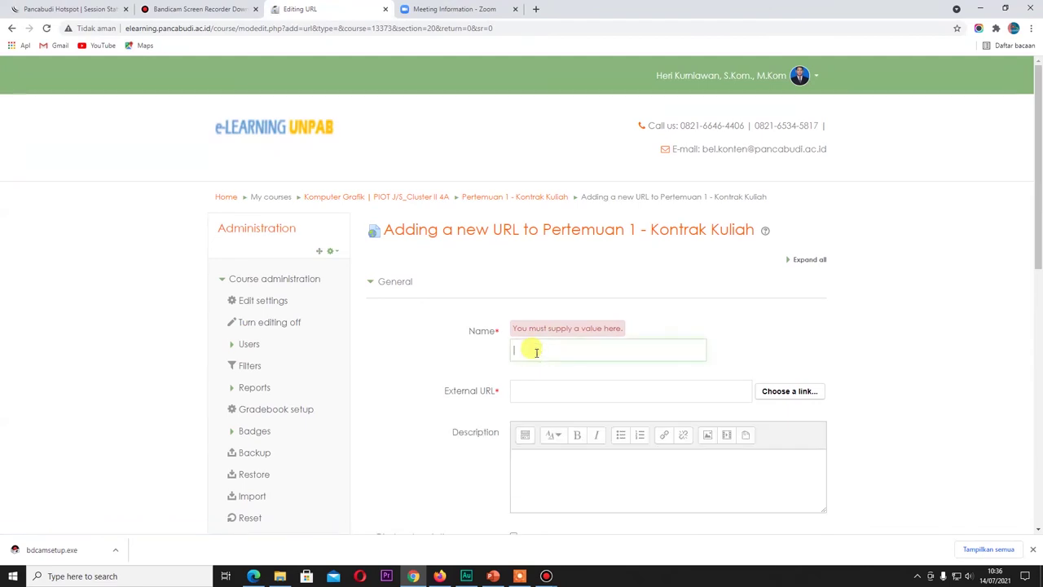
text(Materi Video pertemuan 1)
click(528, 390)
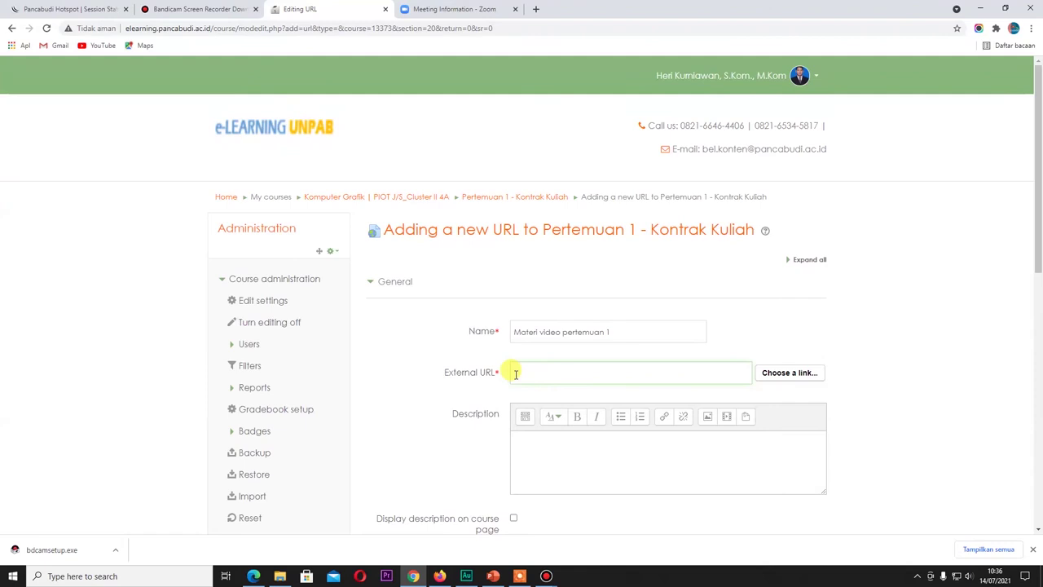
key(ctrl+v)
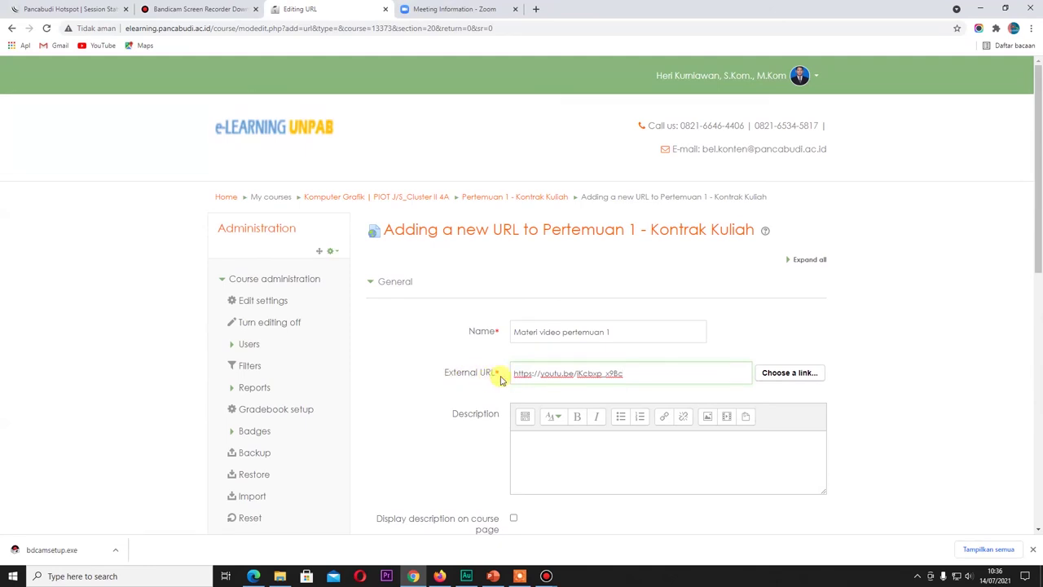
scroll(607, 375, down, 3)
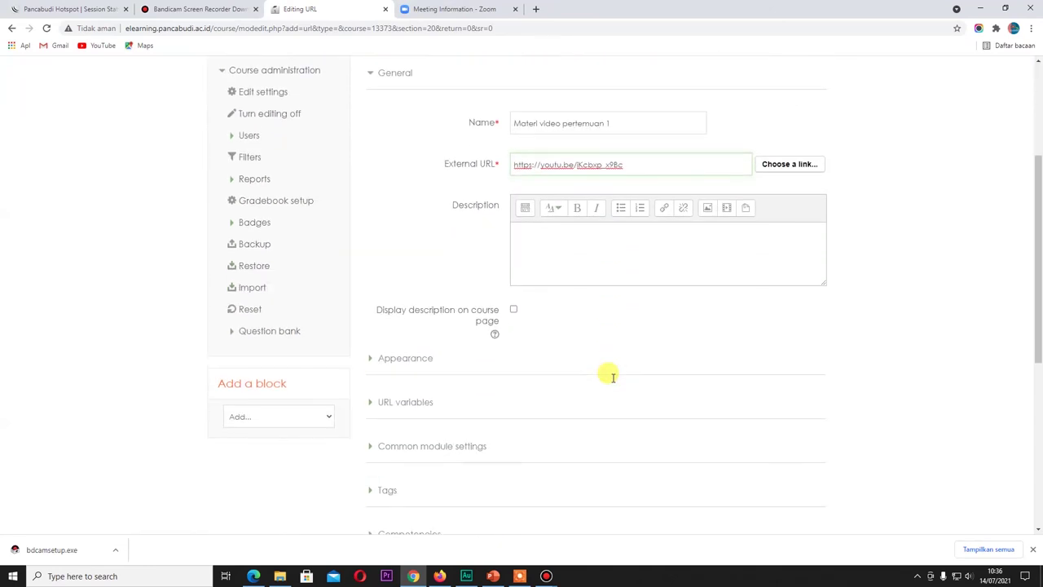
scroll(788, 359, down, 2)
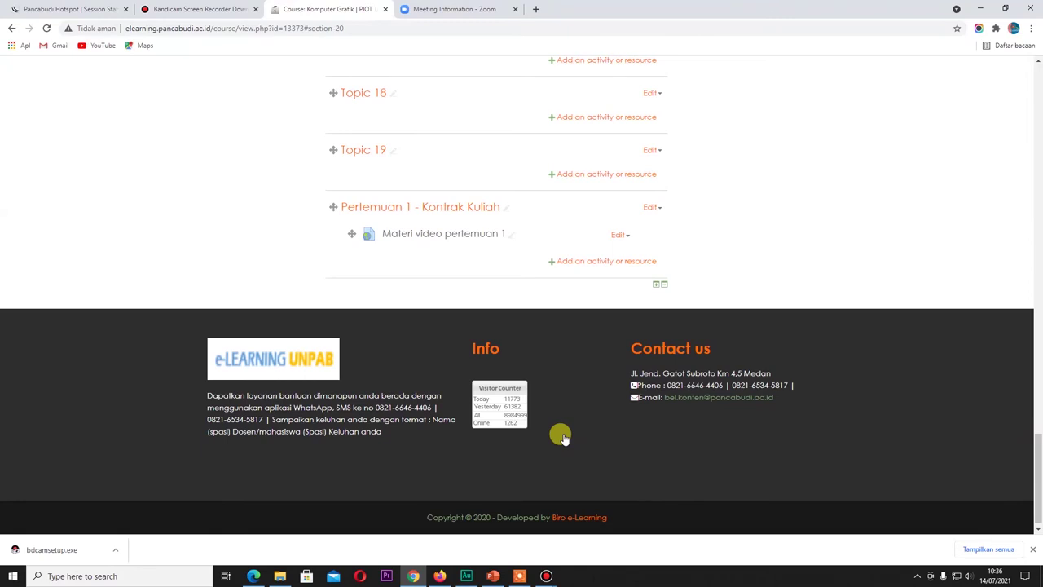
Step: Dismiss Chrome's download notification and scroll up to the Pertemuan 1 section
scroll(561, 436, up, 1)
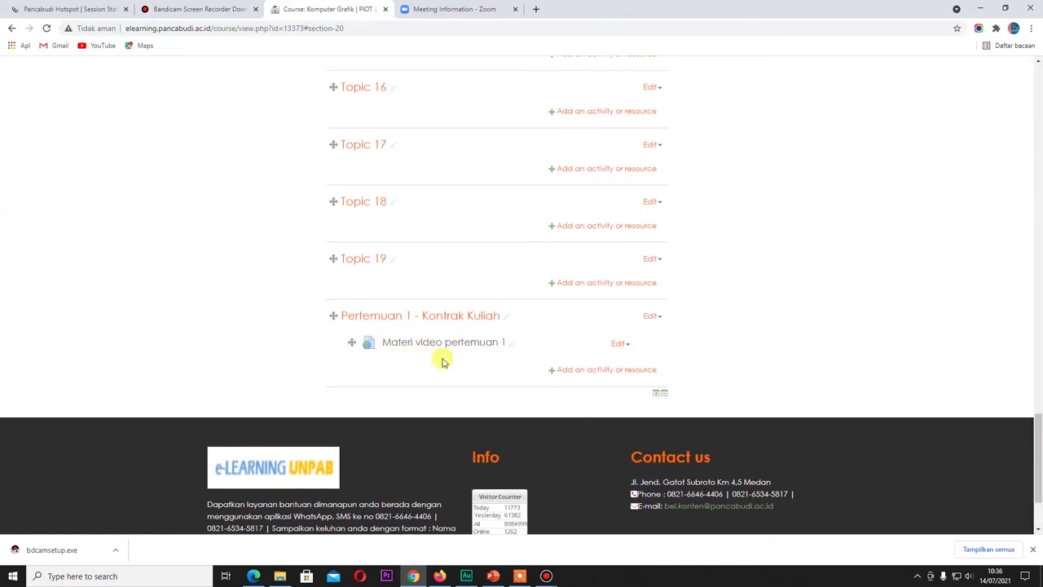
click(1031, 551)
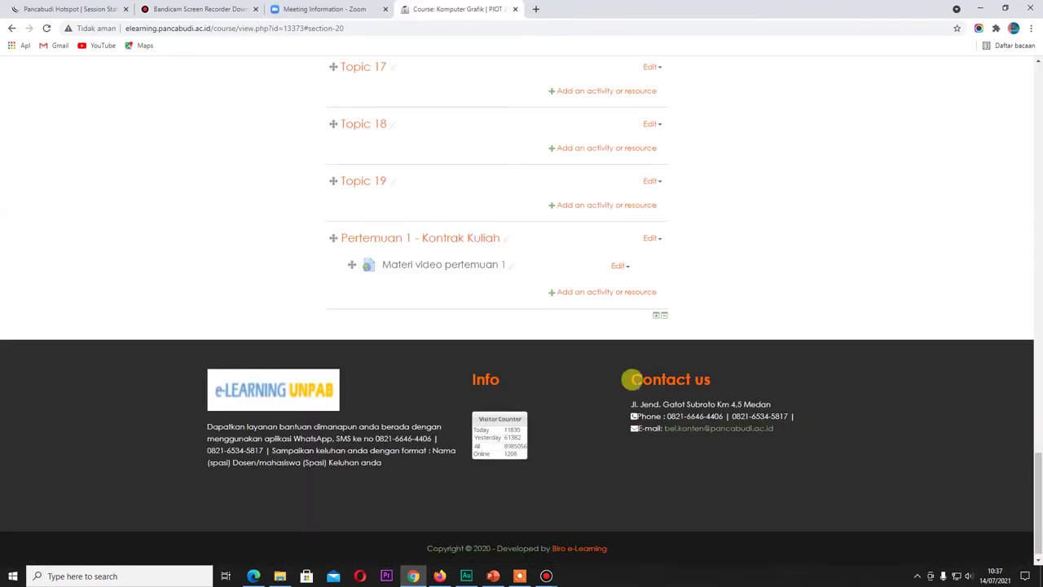
scroll(632, 380, up, 1)
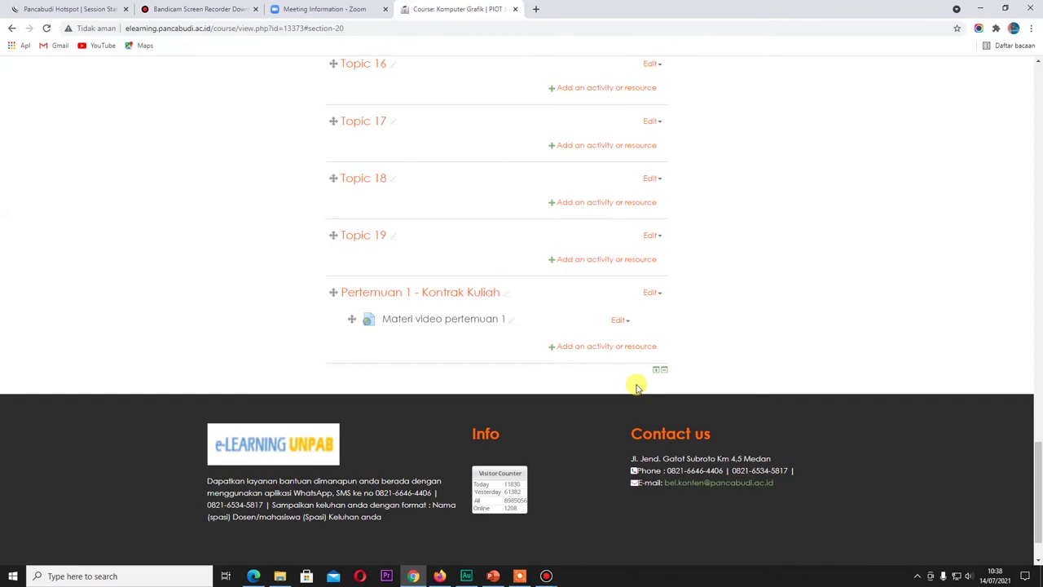
scroll(637, 388, up, 1)
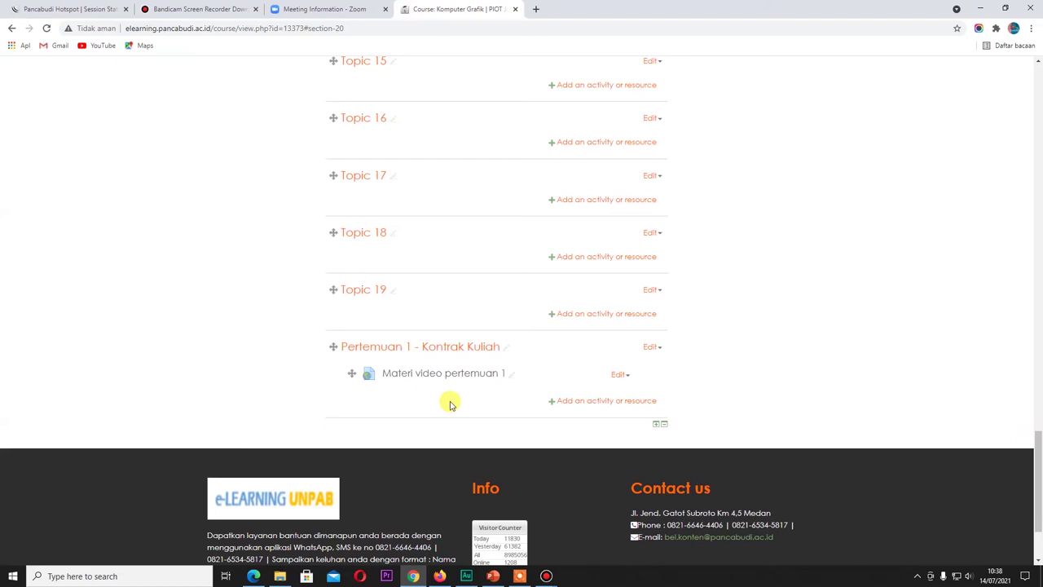
Step: Add a new Label resource to the Pertemuan 1 - Kontrak Kuliah section
click(609, 401)
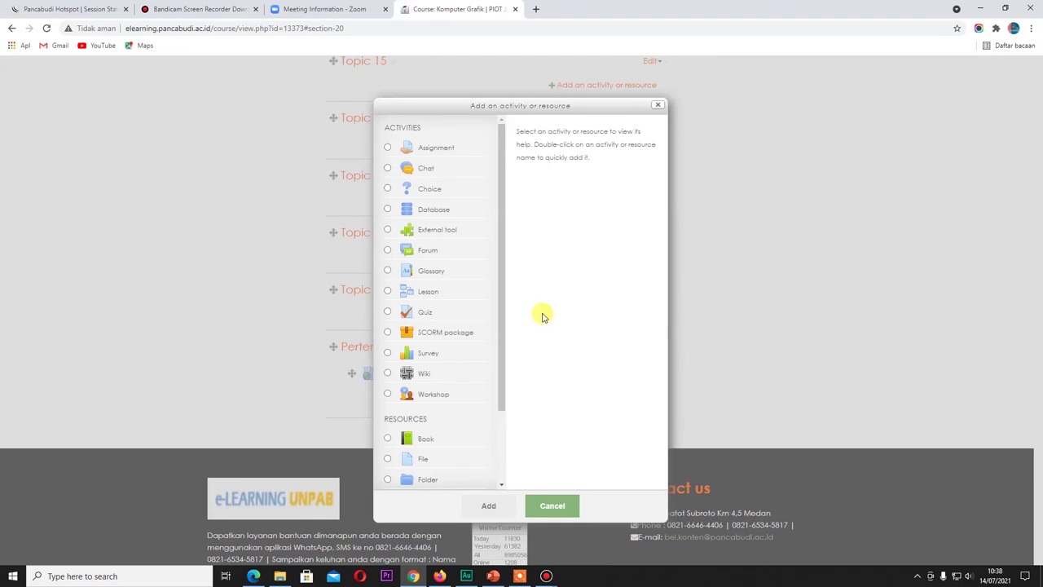
click(658, 108)
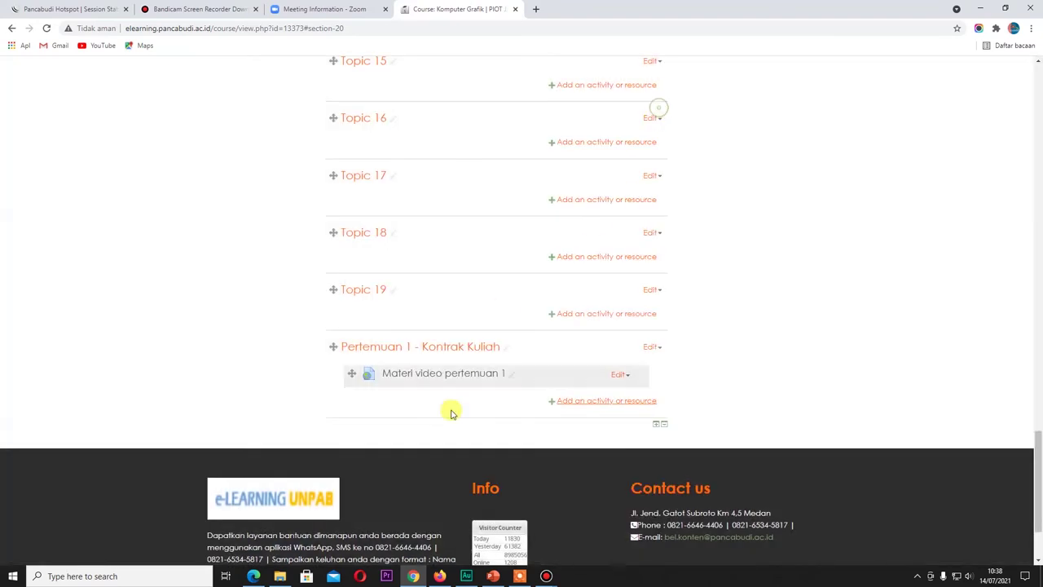
click(582, 401)
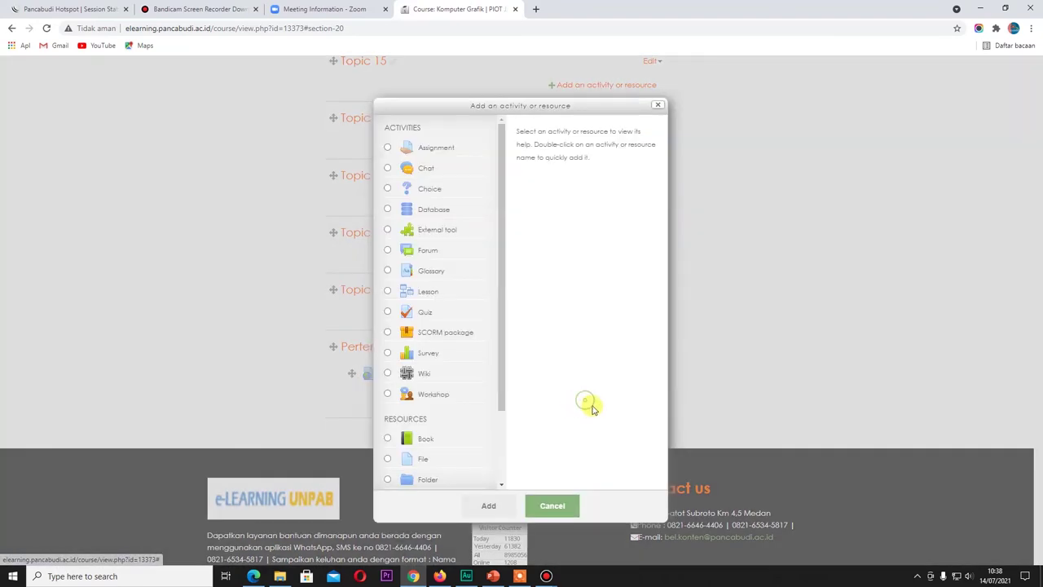
drag(503, 390, 494, 473)
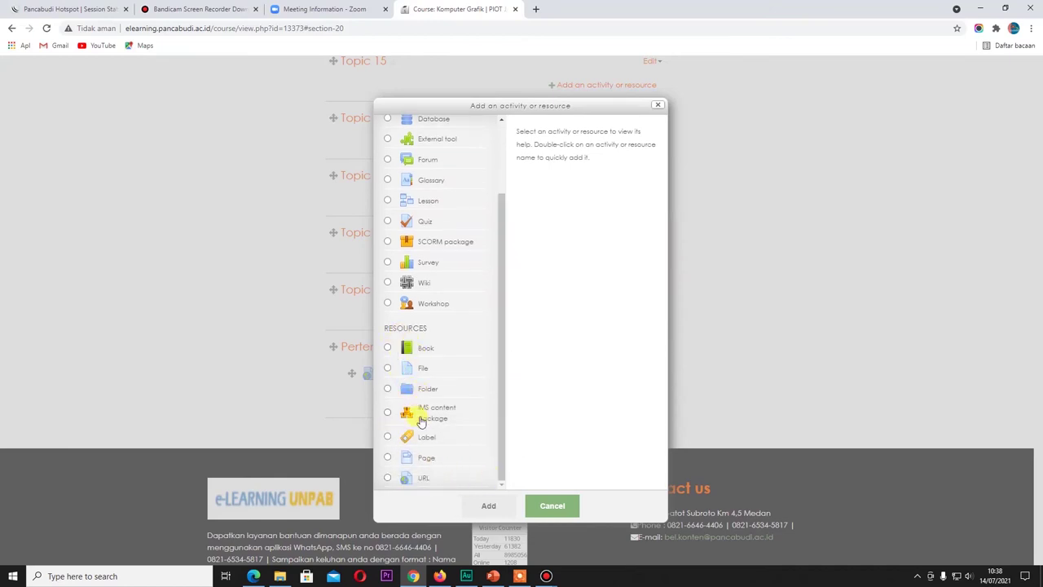
click(424, 442)
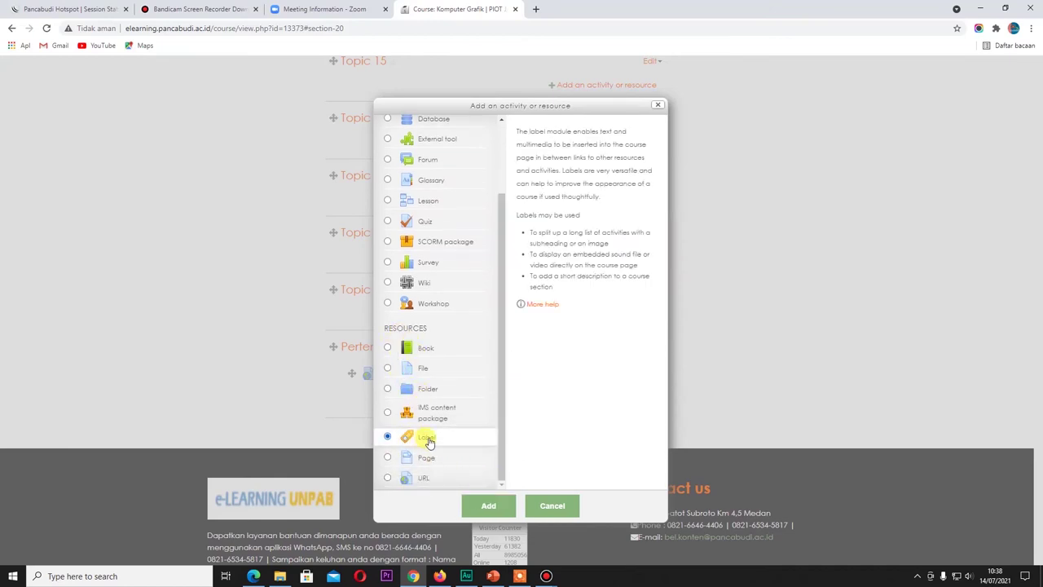
click(488, 507)
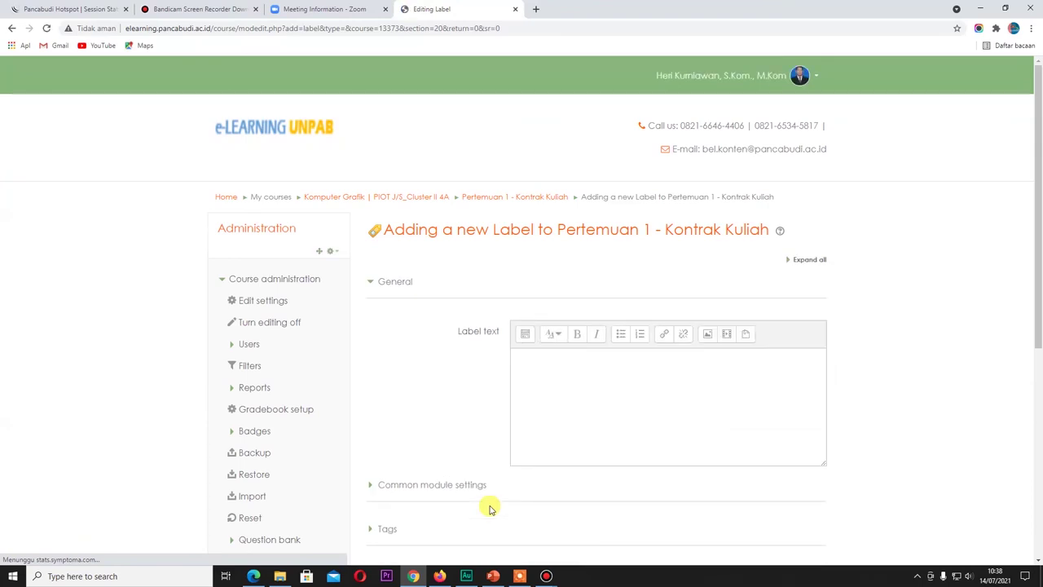
Step: Link the label text 'Materi video' to the pasted YouTube lecture URL and save the label
scroll(601, 407, down, 2)
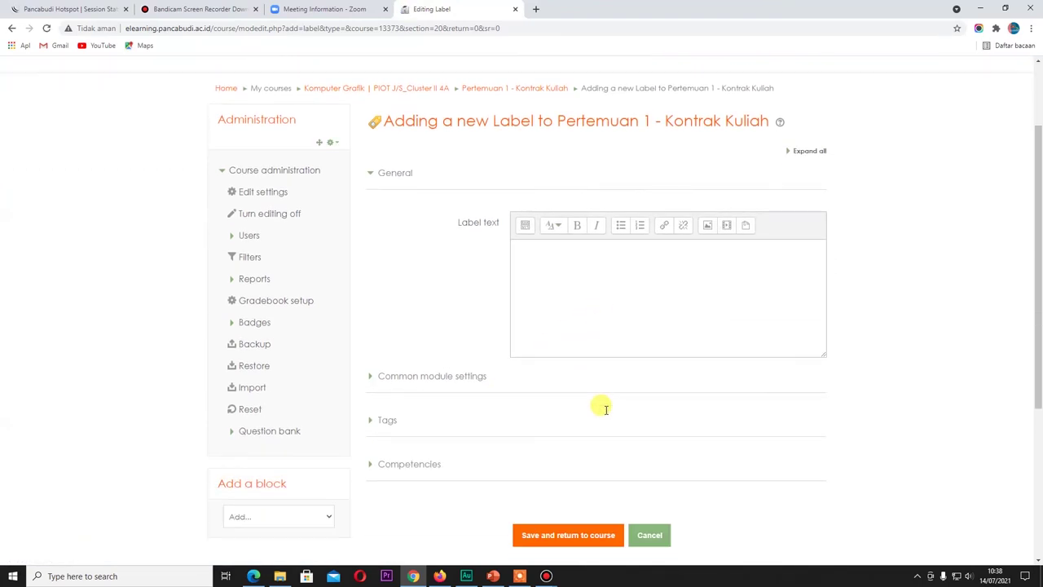
click(541, 249)
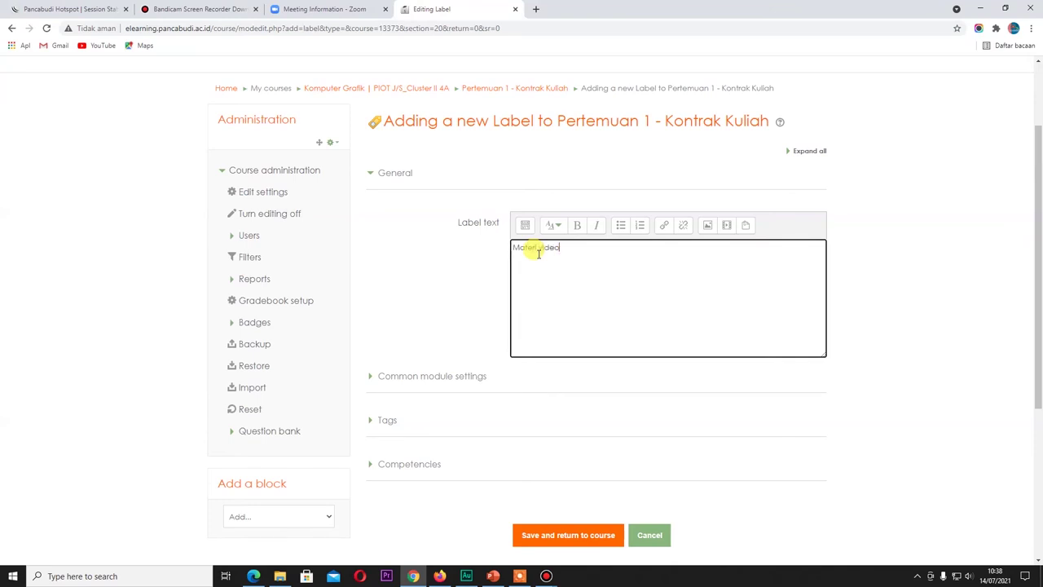
triple_click(568, 248)
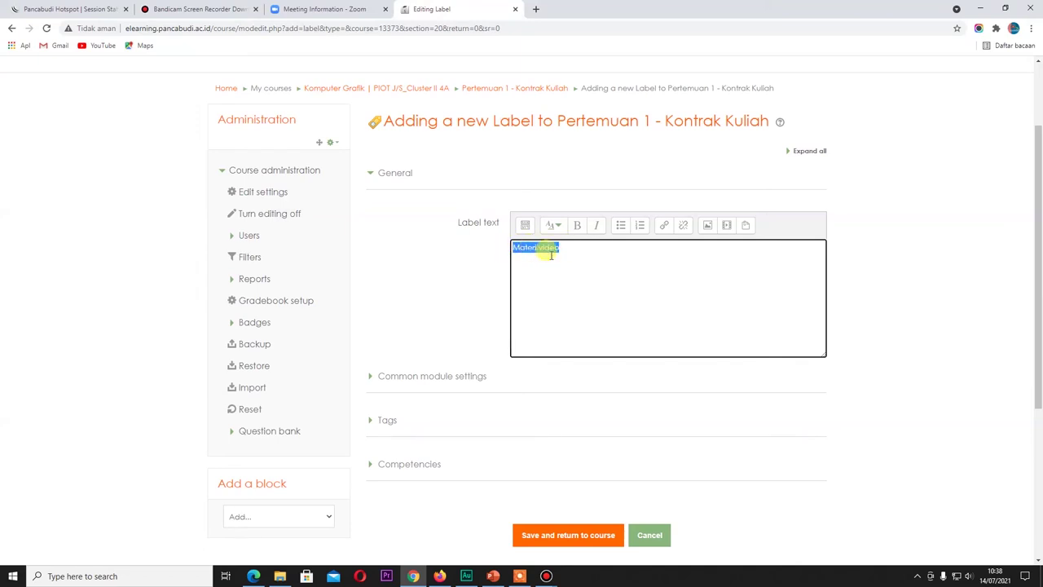
click(665, 231)
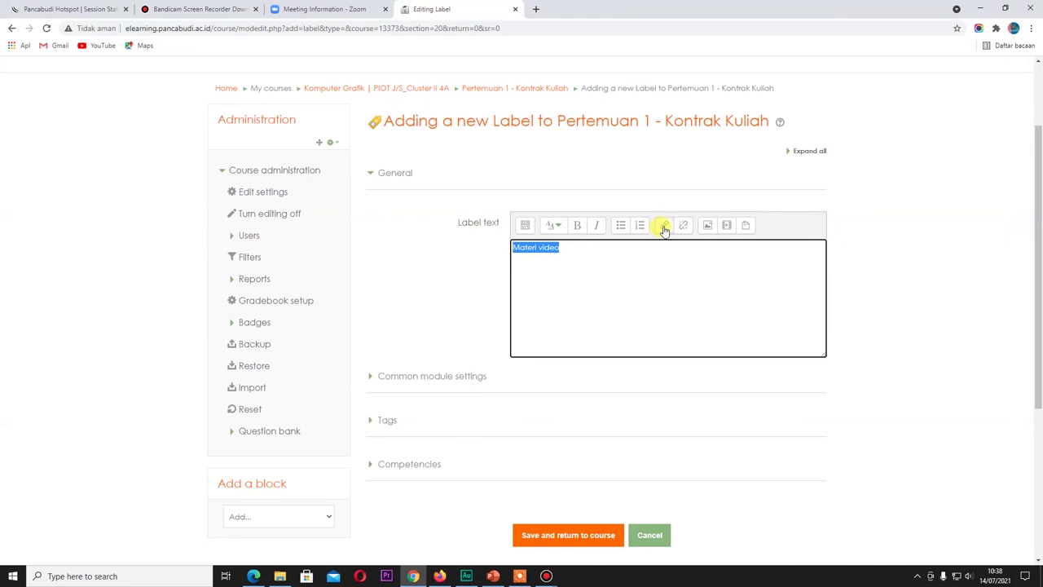
click(665, 229)
click(459, 278)
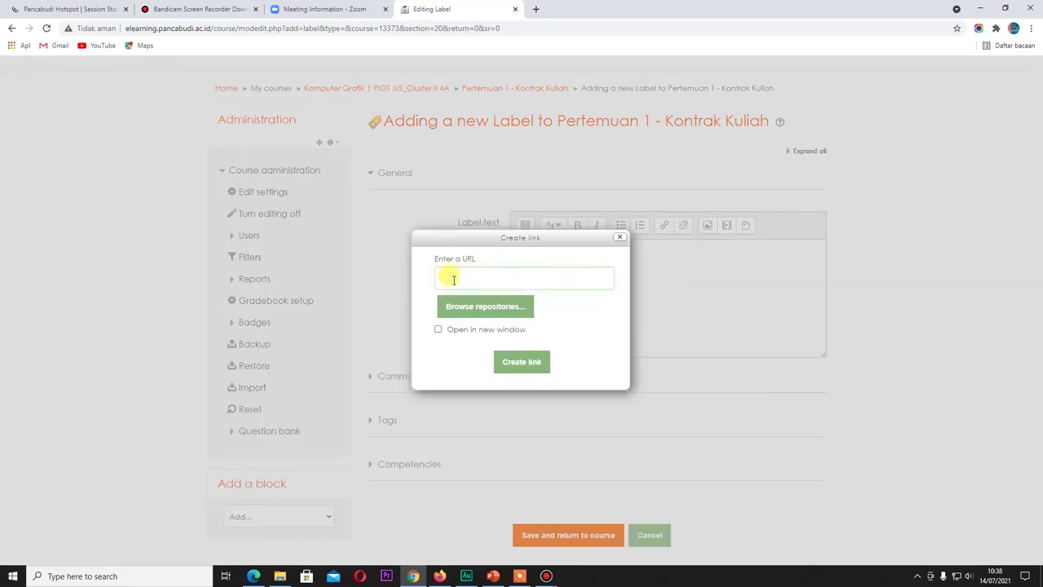
text(https://youtu.be/lKcbxp_x9Bc)
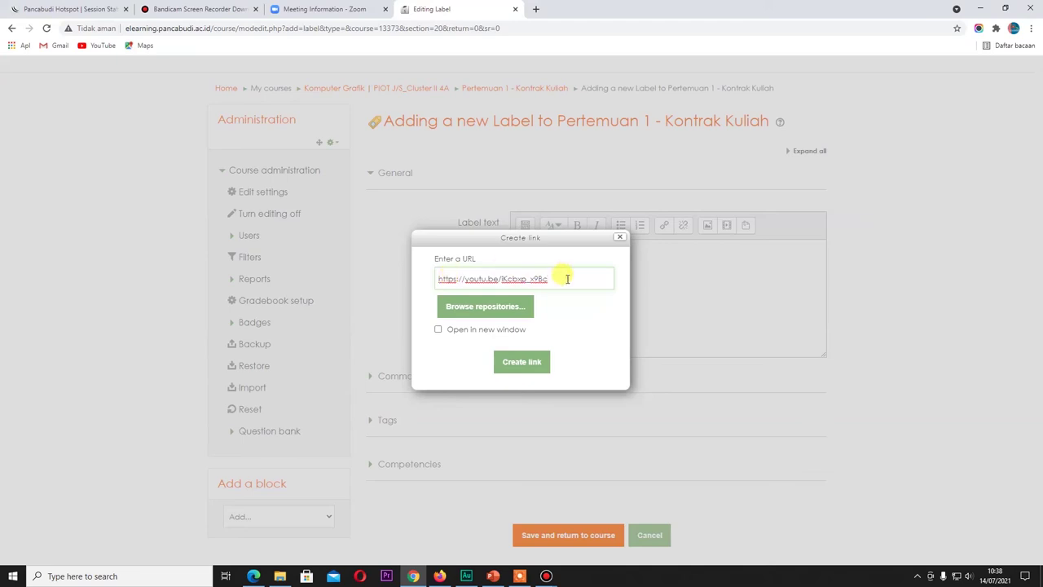
click(530, 363)
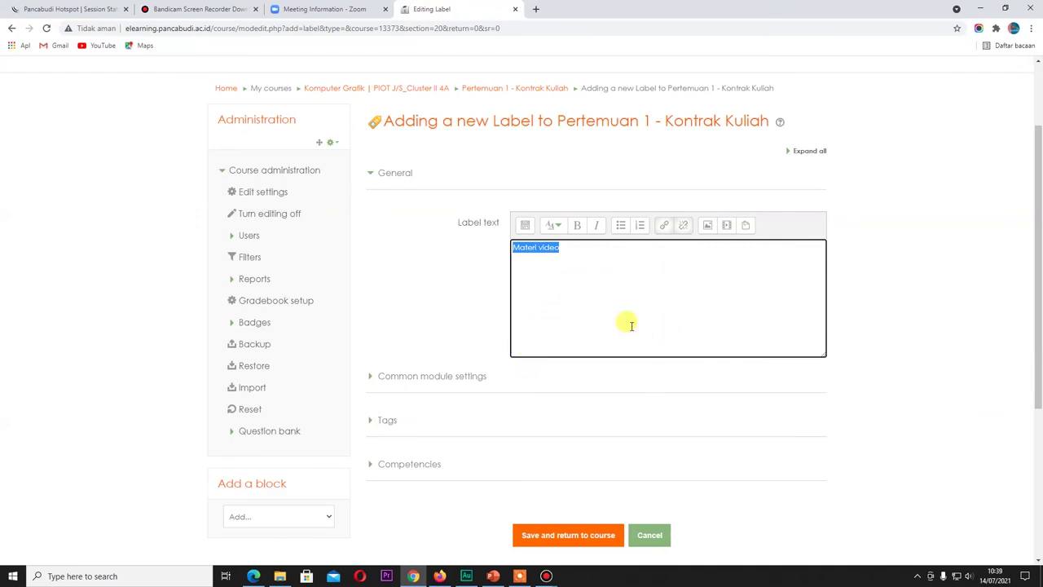
scroll(631, 326, down, 2)
click(543, 374)
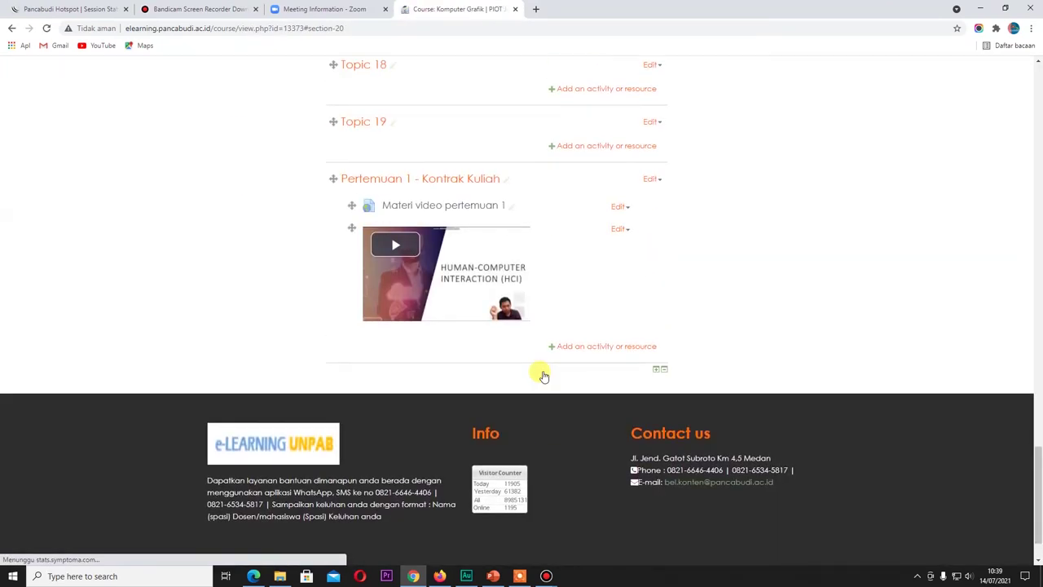
Step: Play the embedded HCI lecture video on the course page to confirm it works
click(400, 253)
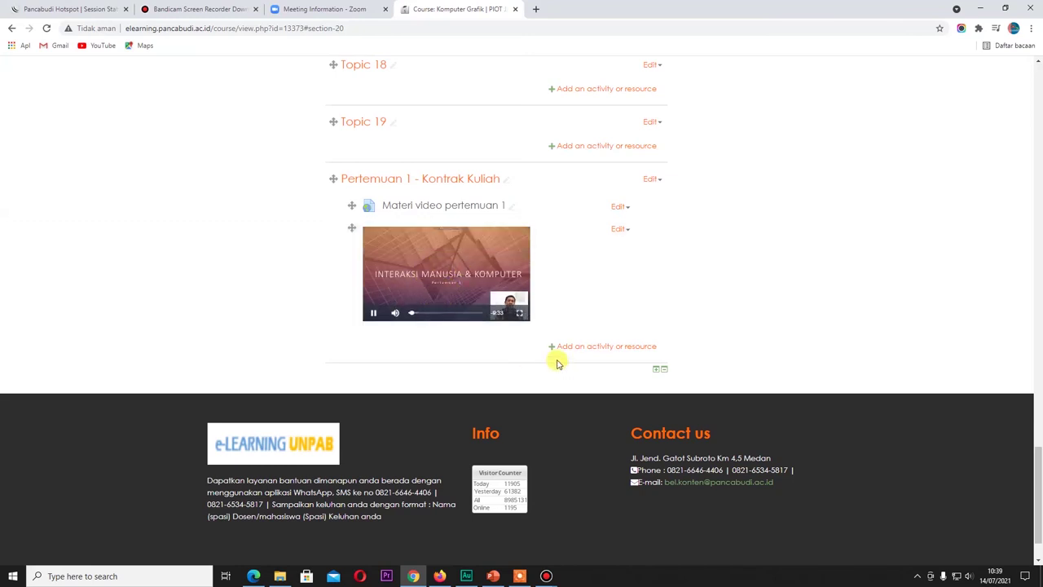
scroll(556, 364, down, 1)
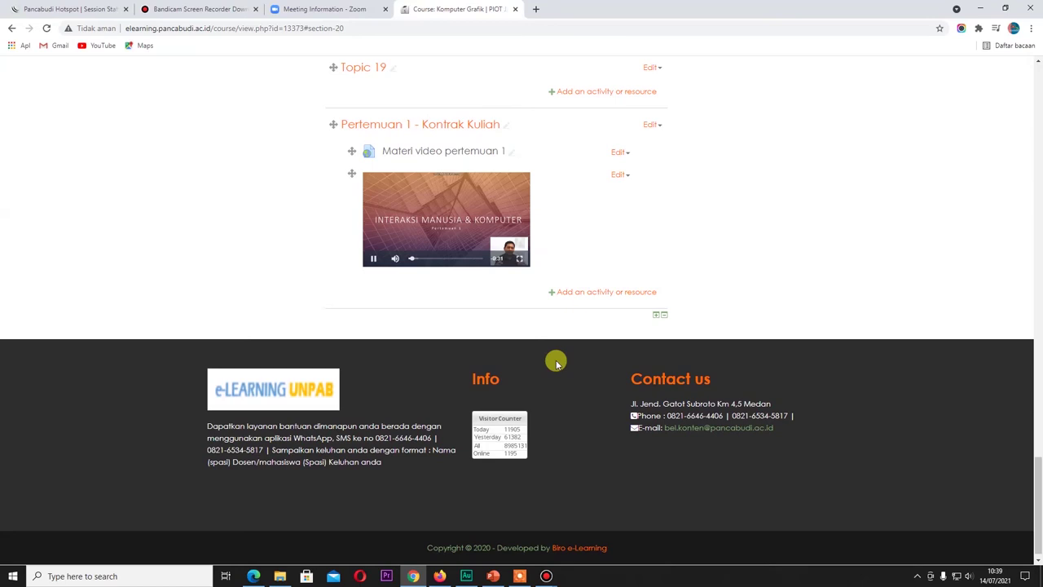
scroll(556, 363, up, 2)
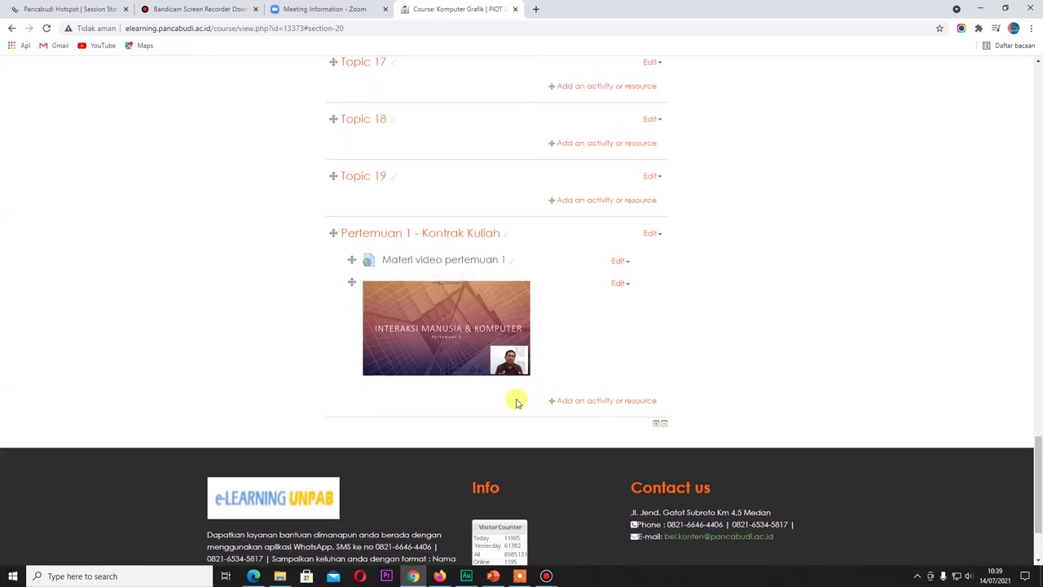
Step: Add a forum named 'Forum Diskusi' to Pertemuan 1 and save it
click(619, 401)
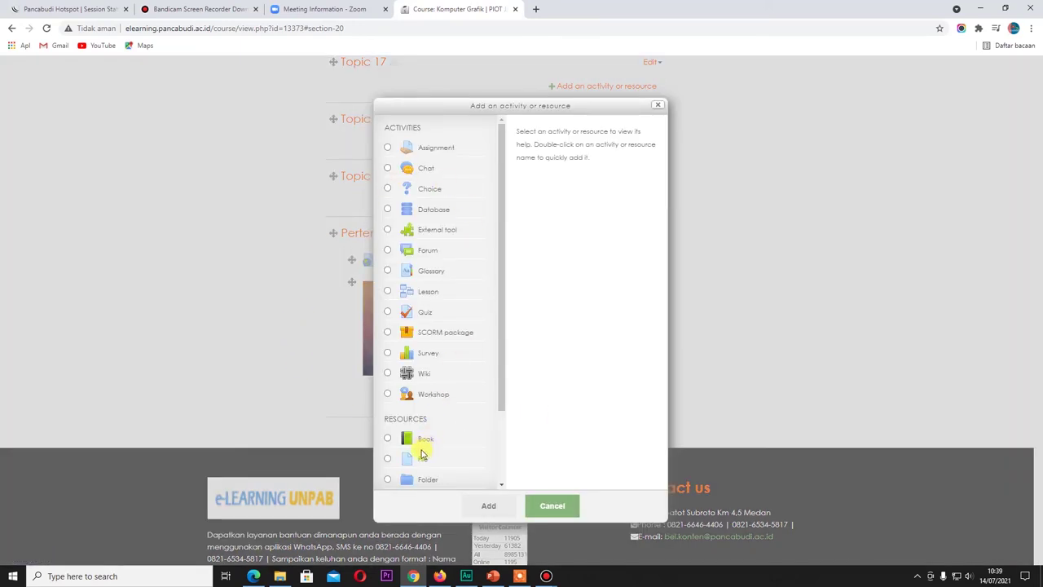
click(429, 259)
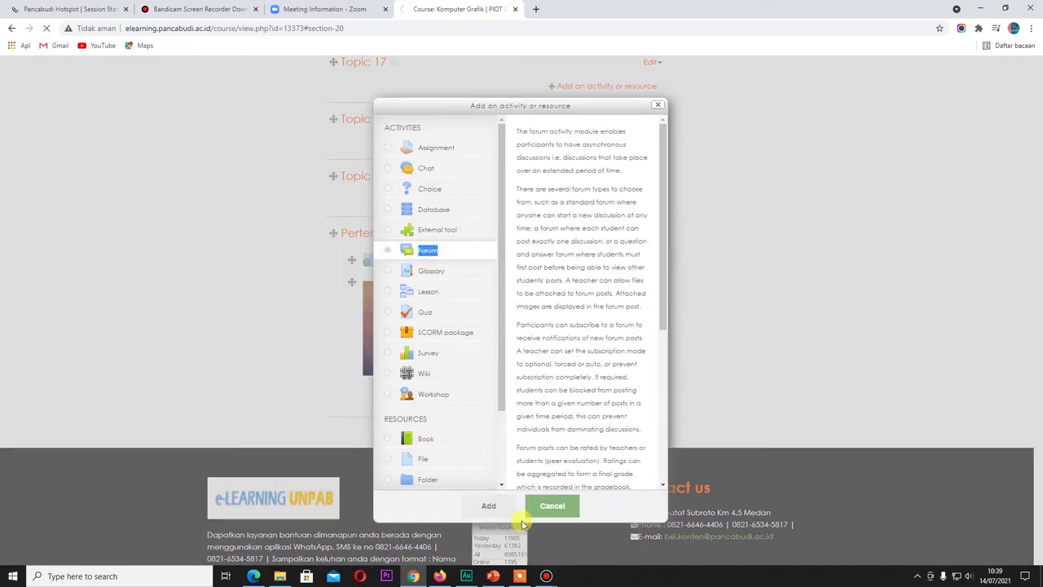
click(488, 507)
click(542, 327)
text(Forum)
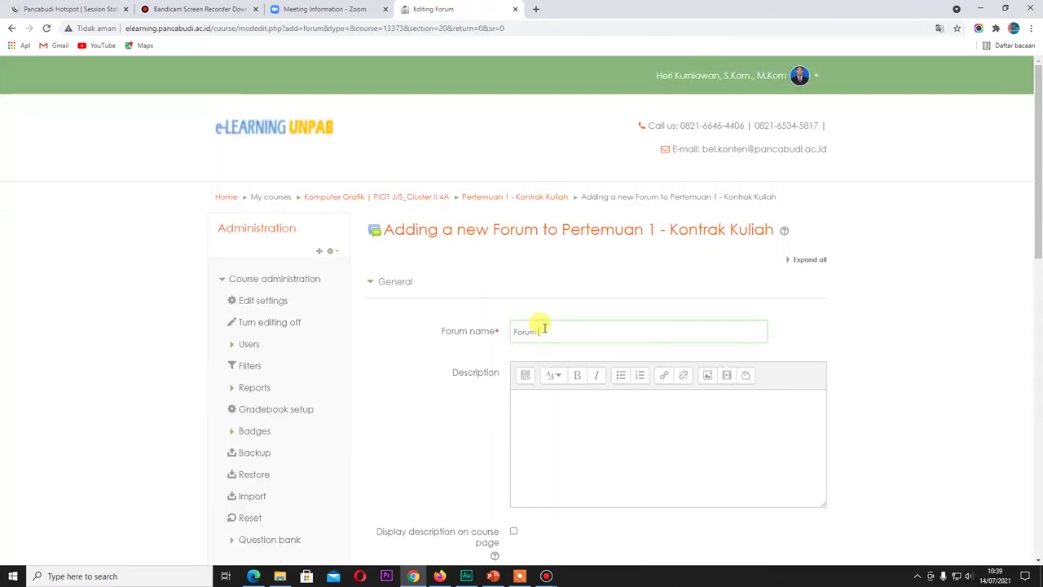
text( Diskusi)
scroll(545, 342, down, 5)
scroll(546, 362, down, 3)
click(543, 400)
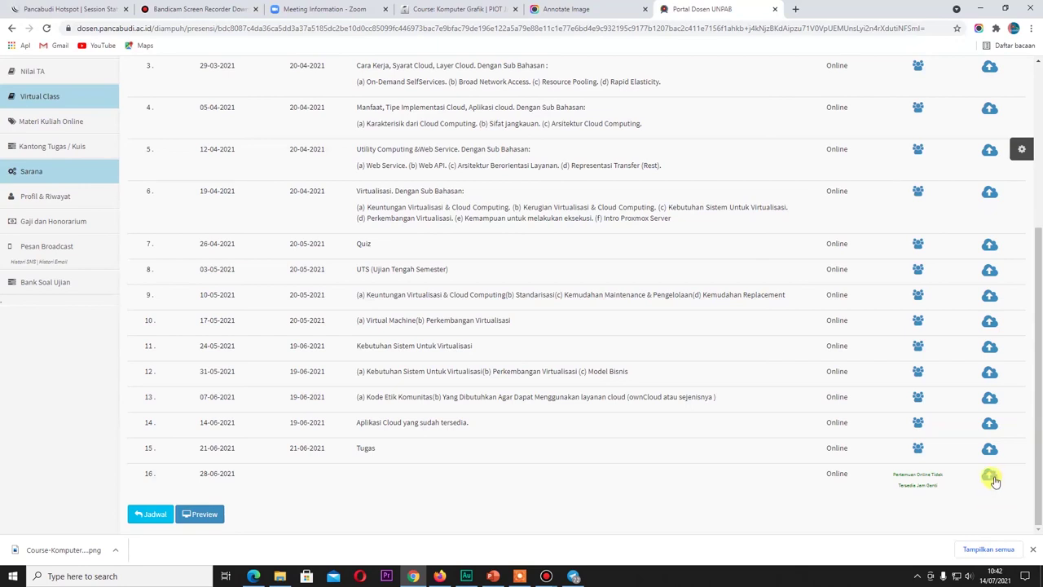
Step: Fill meeting 16's upload form with method Elearning by Elsys Pancabudi and title 'pertemuan 1'
click(990, 478)
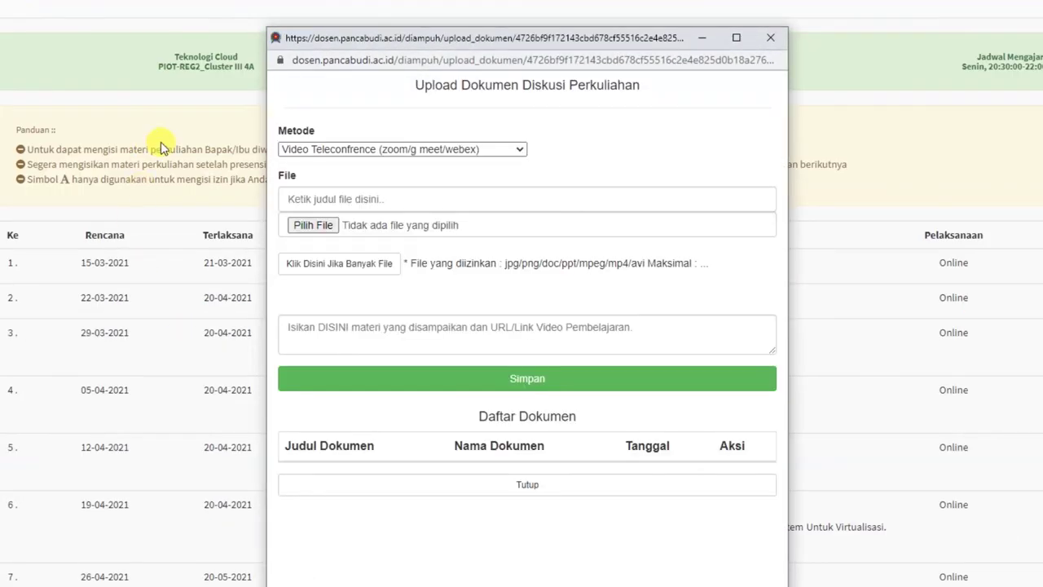
click(451, 151)
click(319, 174)
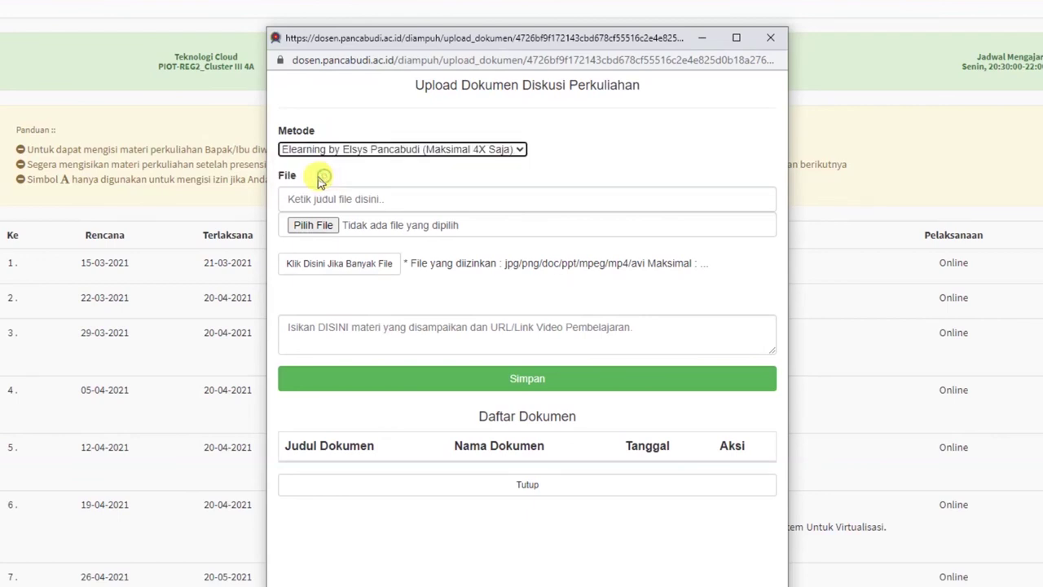
click(386, 199)
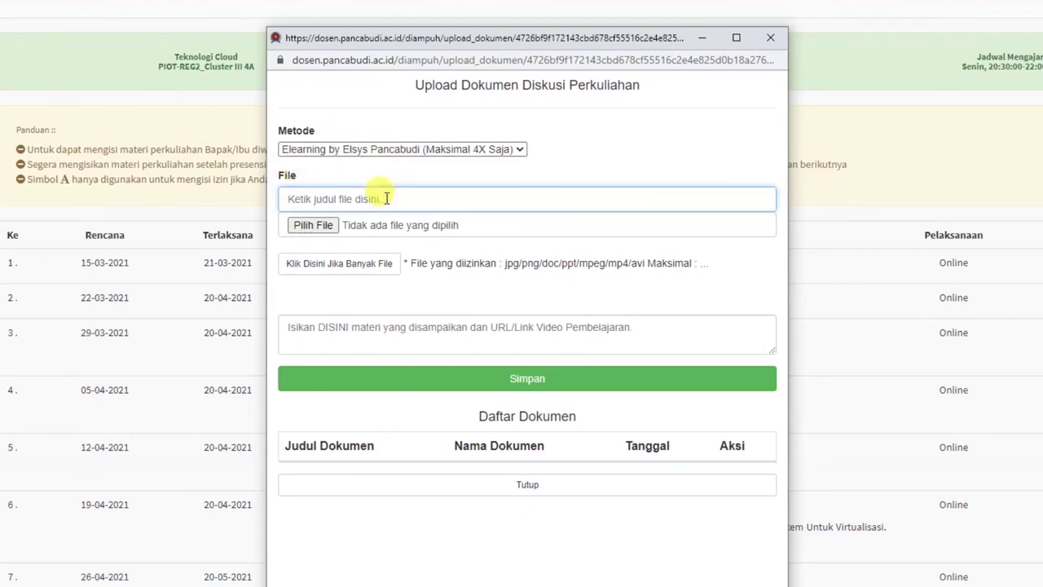
text(pertemuan 1)
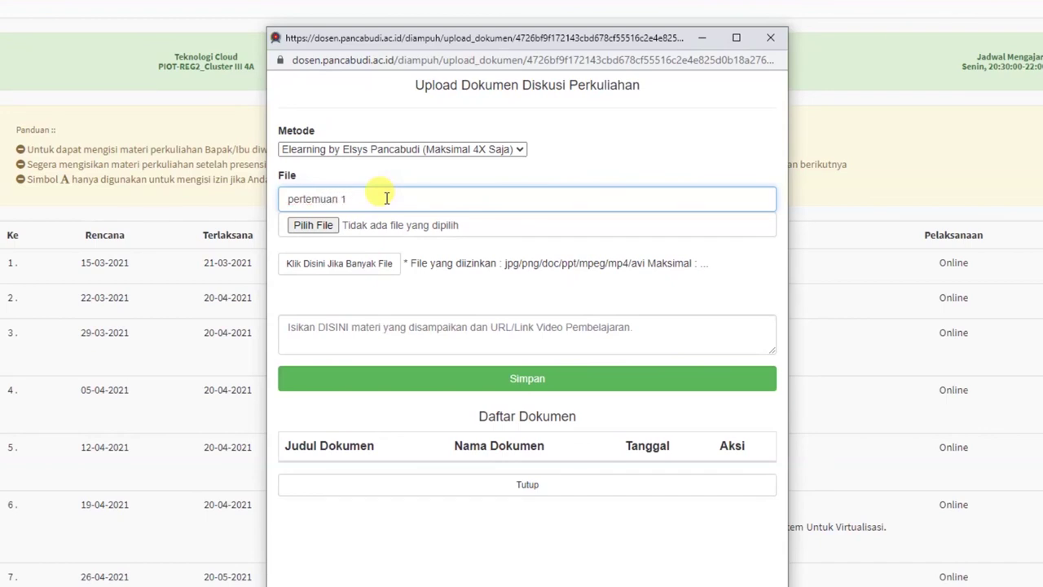
click(323, 233)
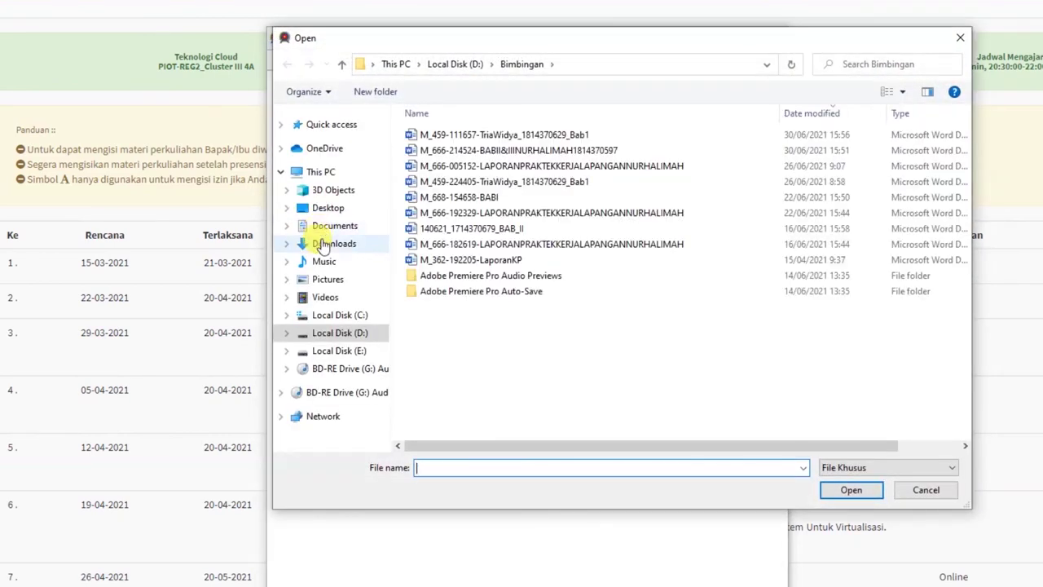
Step: Attach Course-Komputer-Grafik-PIOT-J-S_Cluster-II-4A.png from D:\Download and clear the wrongly pasted description
click(328, 280)
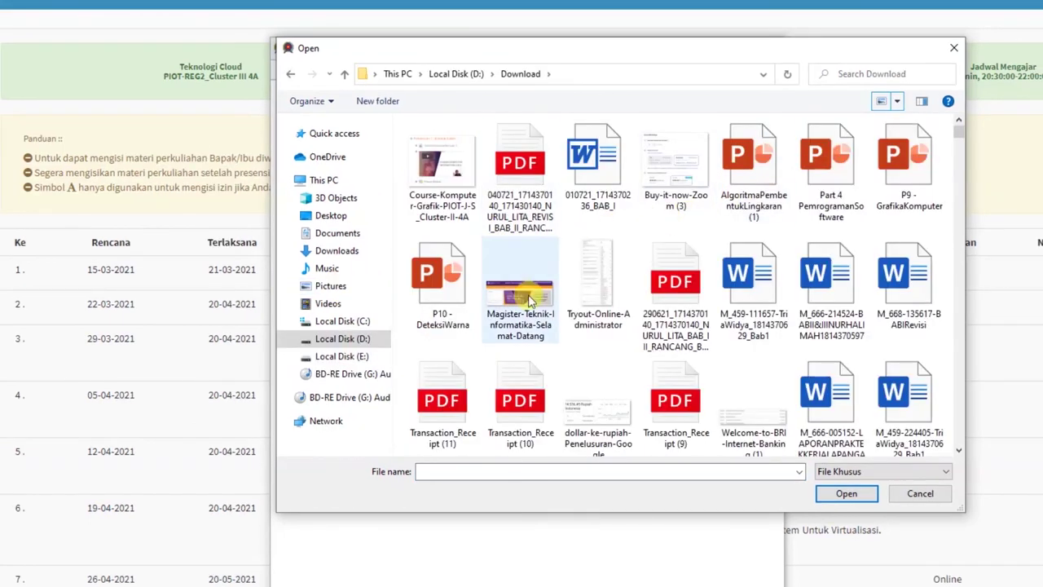
click(441, 163)
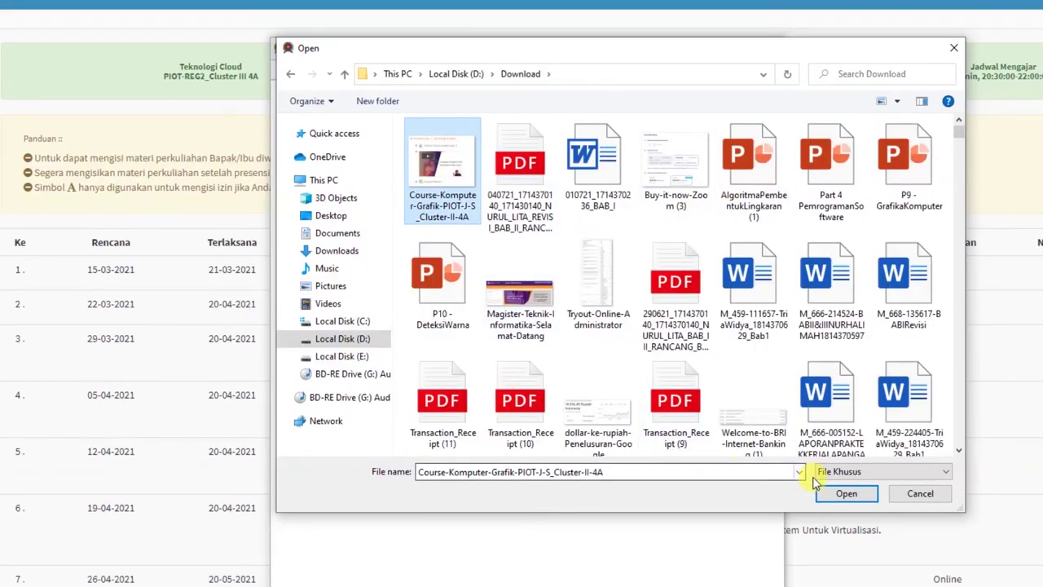
click(845, 494)
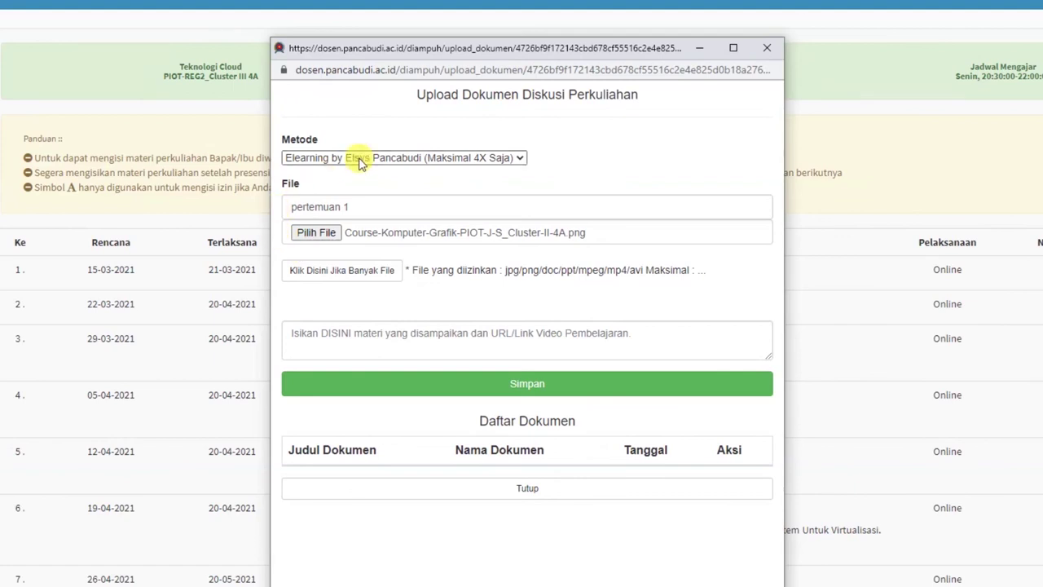
click(322, 335)
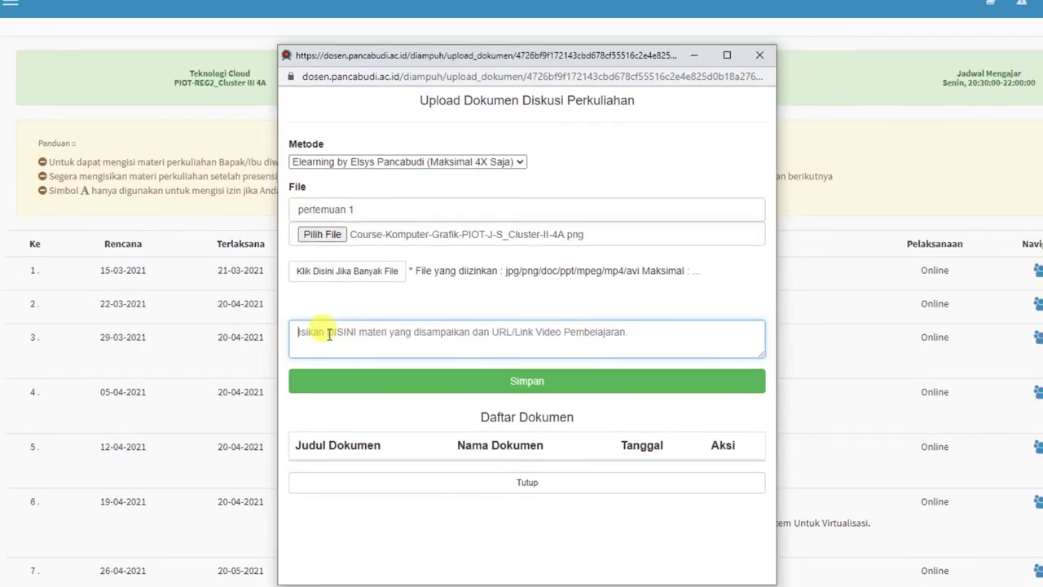
text(293140)
drag(337, 332, 275, 334)
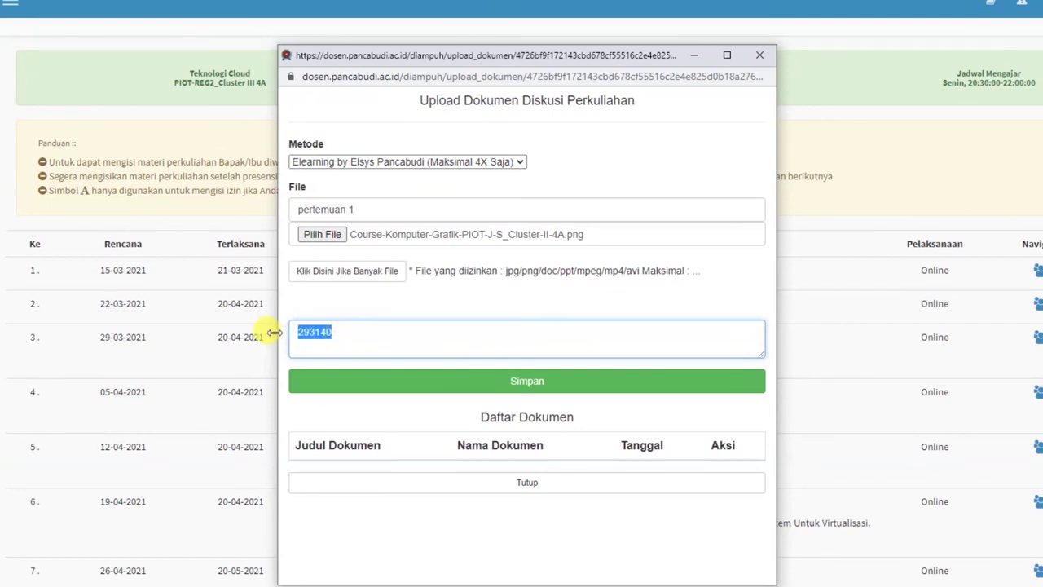
key(BackSpace)
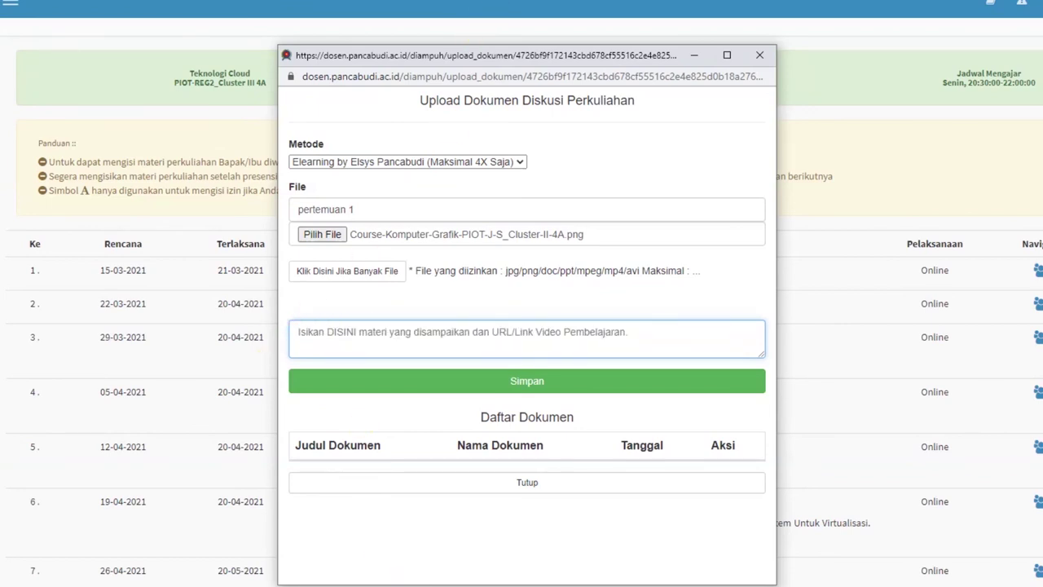
Step: Copy the YouTube link from Bandicam's Uploaded dialog
click(587, 564)
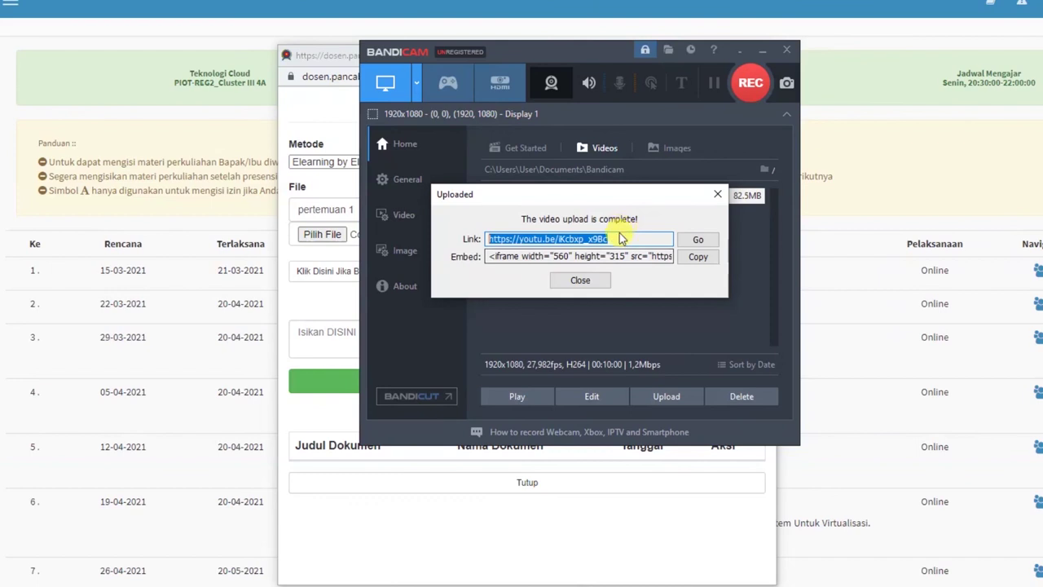
drag(618, 238, 426, 235)
right_click(523, 238)
click(555, 283)
click(343, 330)
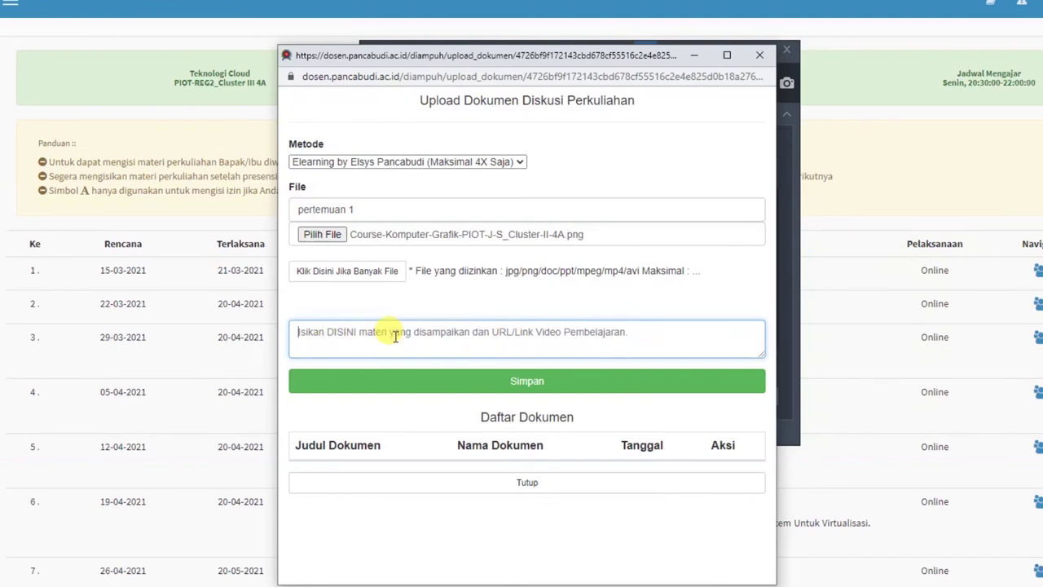
Step: Submit the upload form with the YouTube link as its description, getting 'Upload Sukses.'
key(ctrl+v)
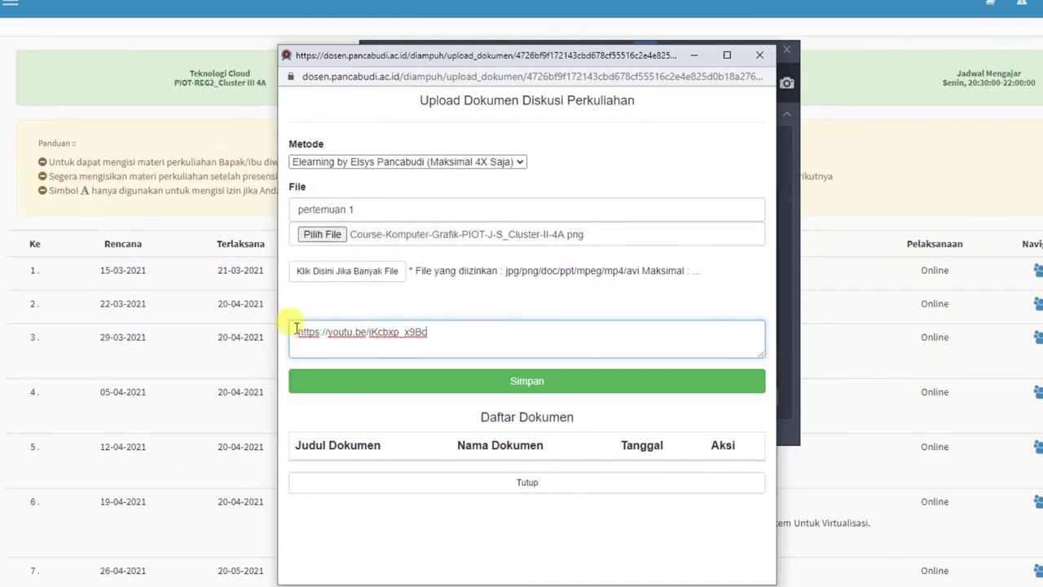
click(528, 382)
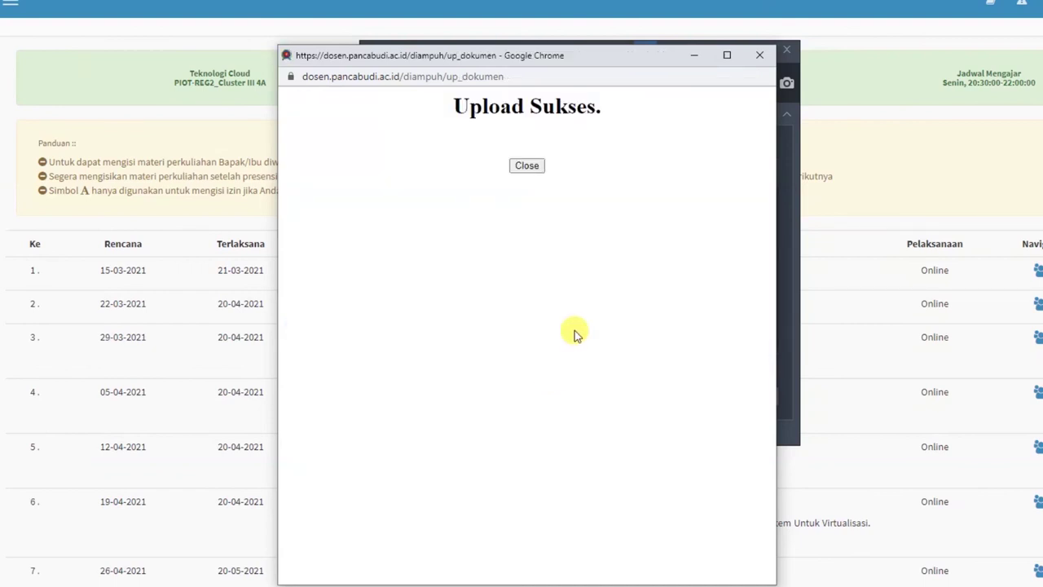